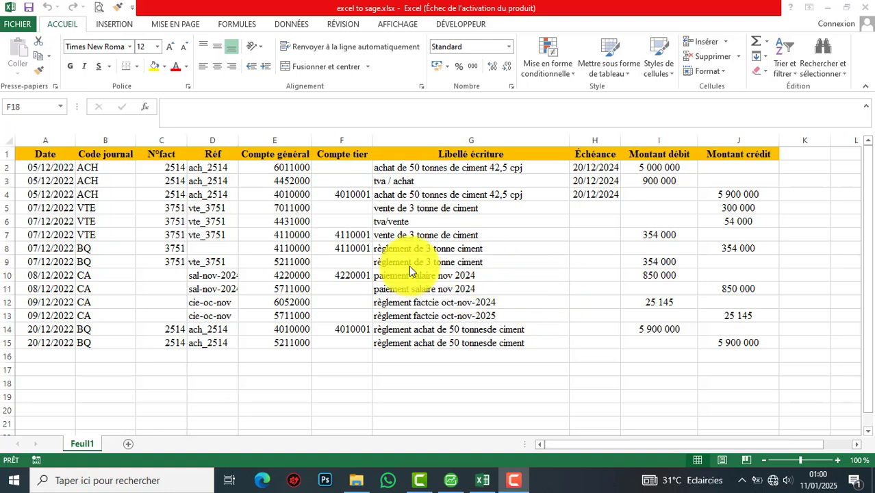
# - Review the accounting entries in the Excel sheet, examining the journal codes, invoice numbers, references, accounts and entry labels
pyautogui.click(301, 235)
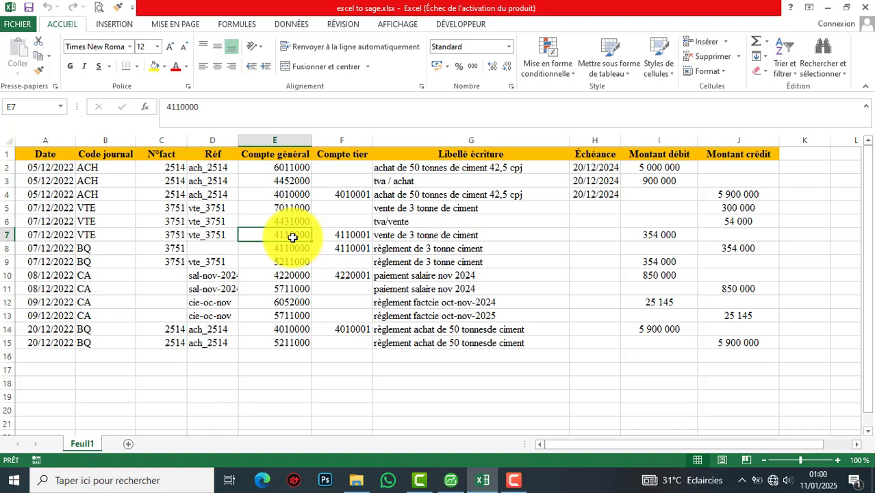
pyautogui.click(214, 220)
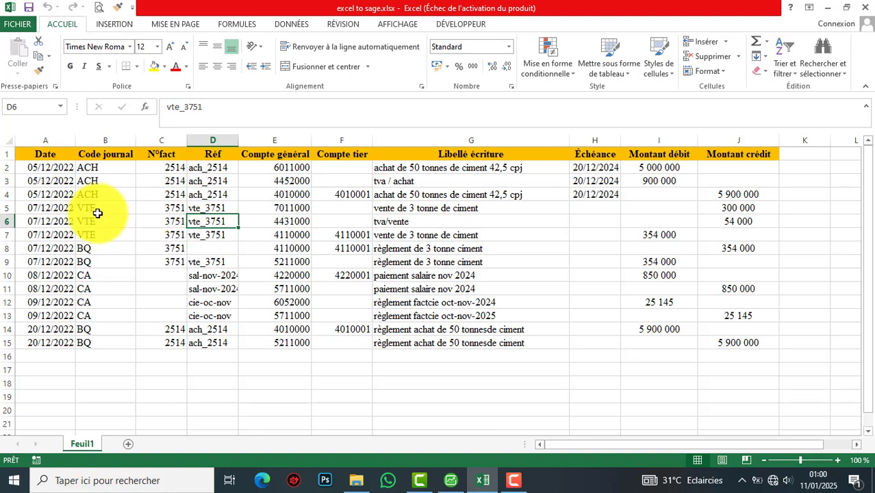
pyautogui.moveTo(91, 222); pyautogui.dragTo(498, 260)
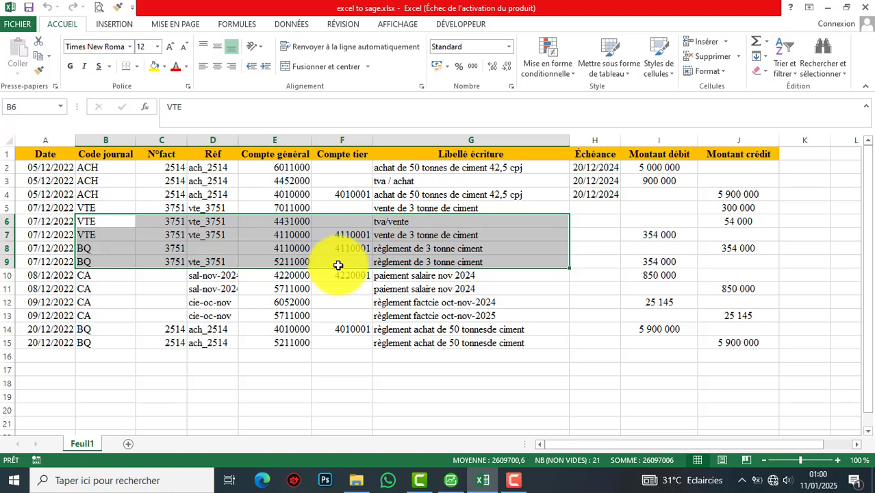
pyautogui.click(386, 289)
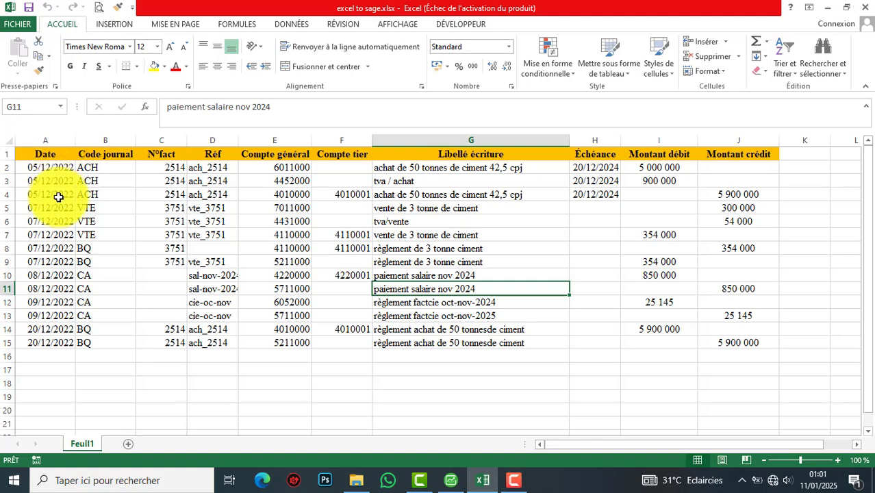
pyautogui.click(114, 151)
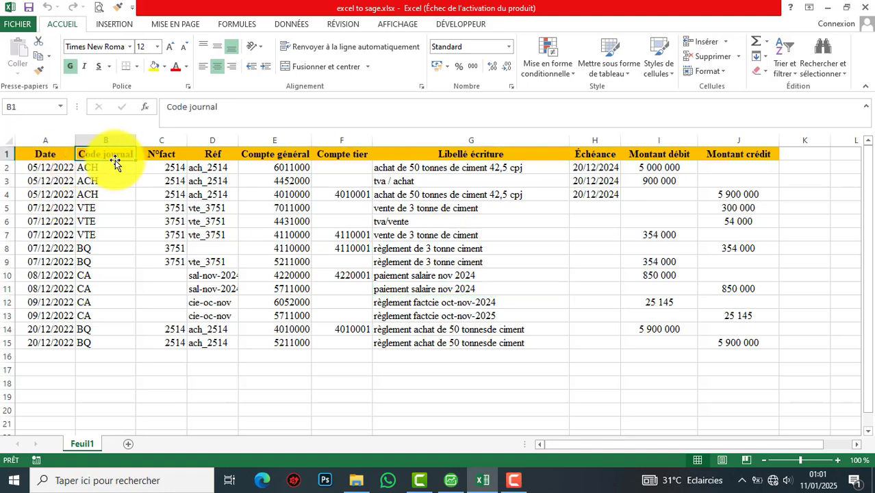
pyautogui.moveTo(98, 169); pyautogui.dragTo(90, 338)
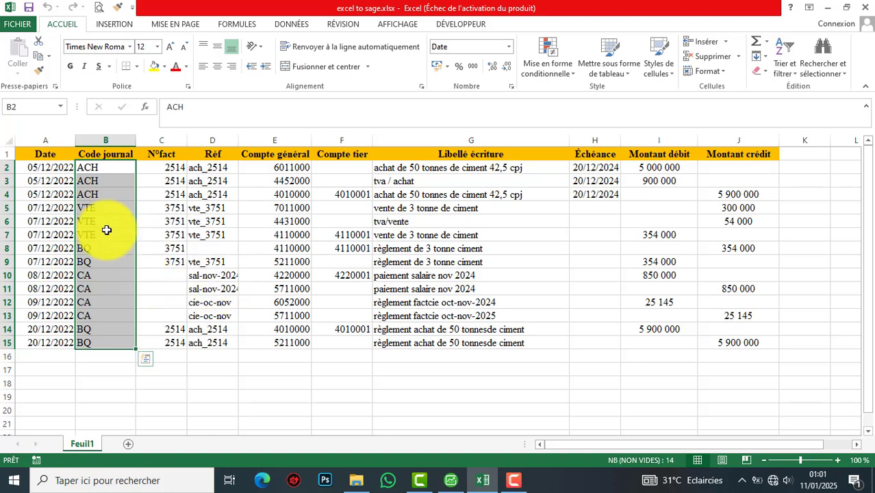
pyautogui.click(180, 287)
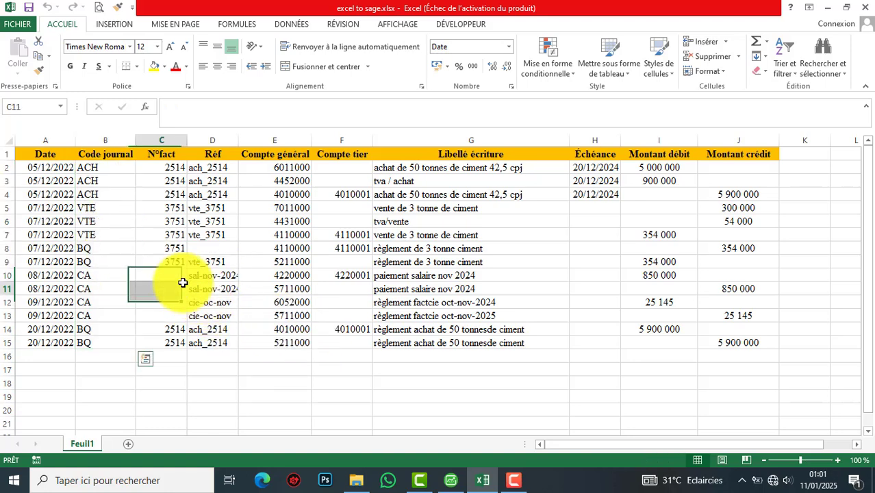
pyautogui.click(345, 234)
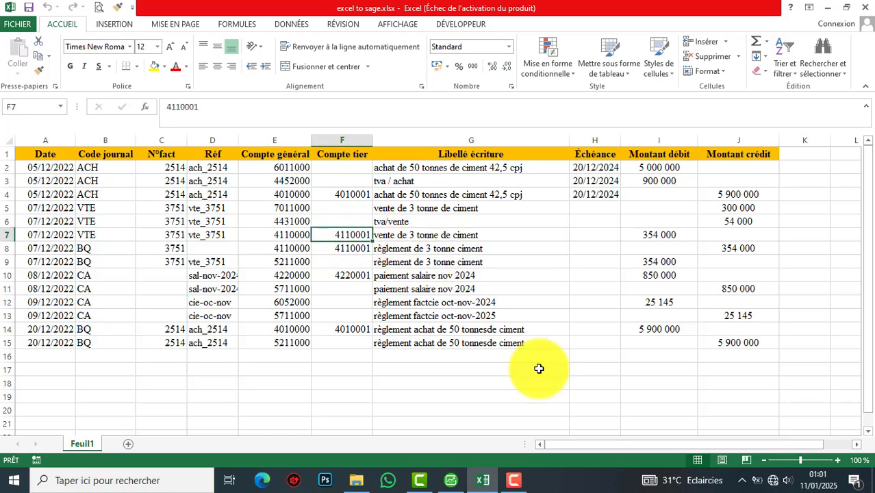
# - Switch to Sage 100 Comptabilité and create a parametrable import/export format named ECRITURE DECEMBRE on the Bureau
pyautogui.click(450, 478)
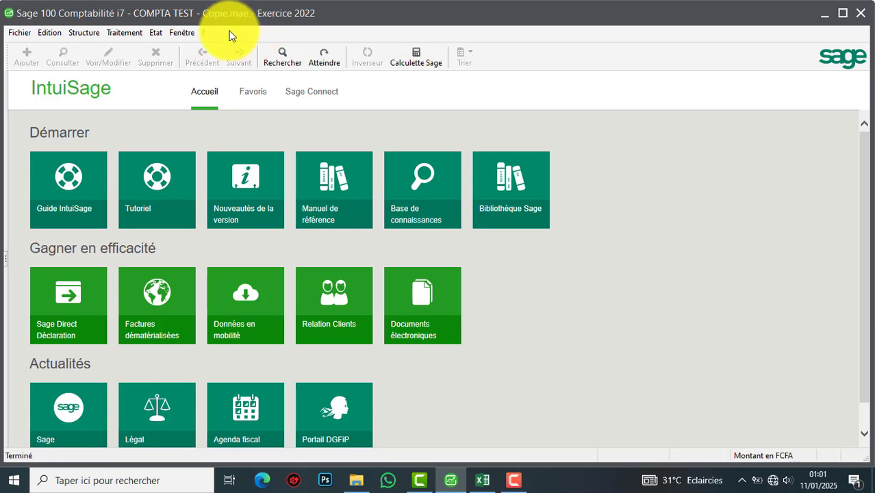
pyautogui.click(22, 31)
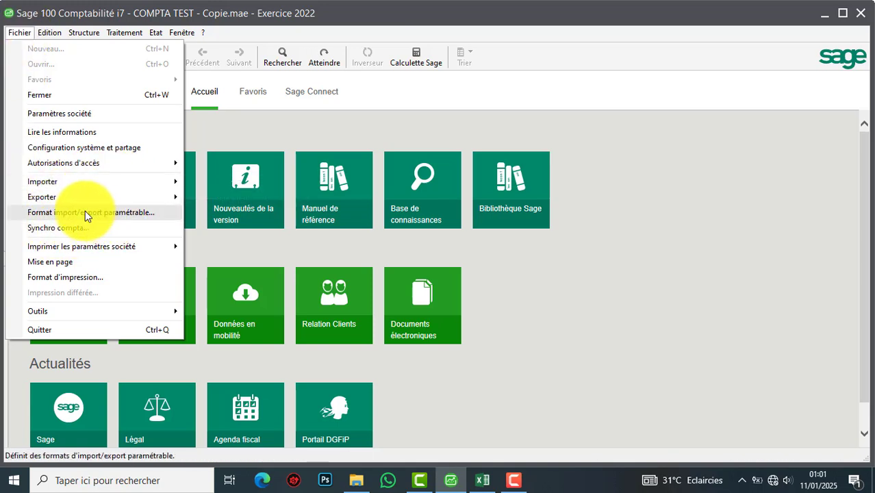
pyautogui.click(113, 213)
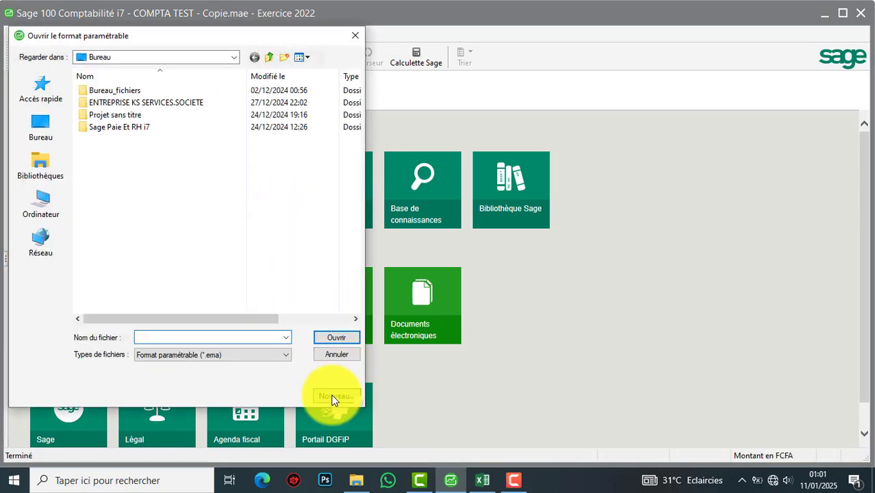
pyautogui.click(333, 397)
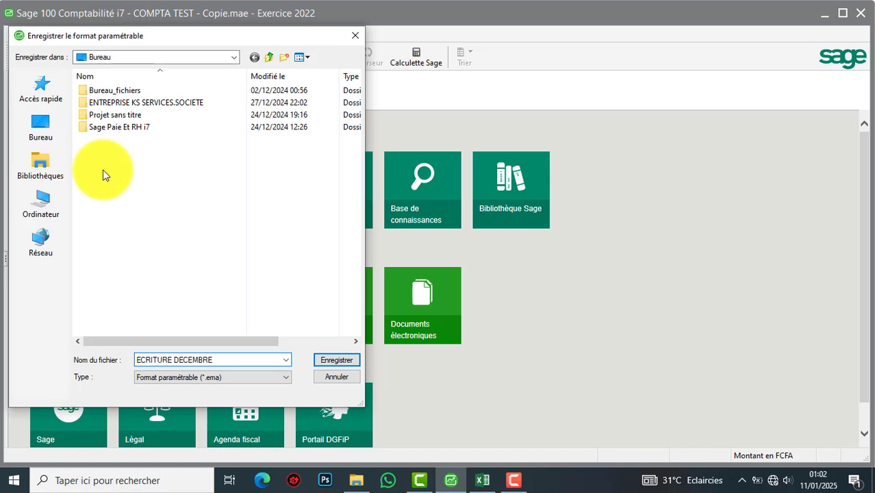
pyautogui.click(40, 129)
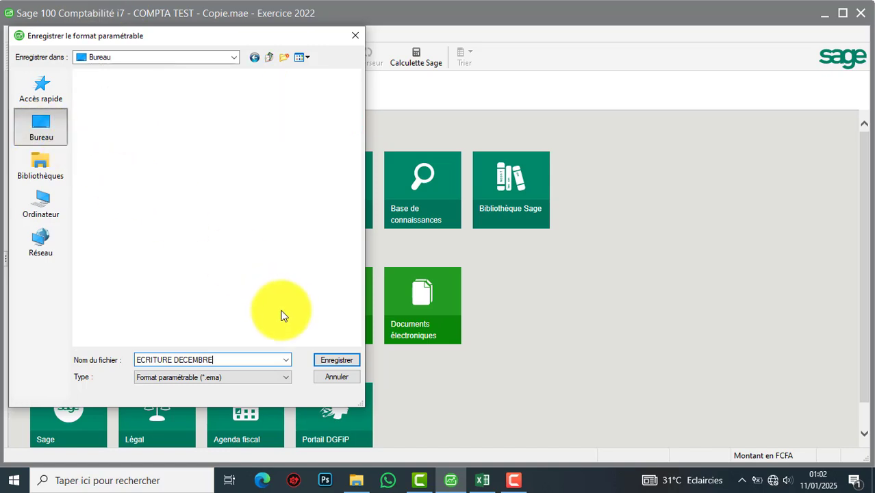
pyautogui.click(334, 361)
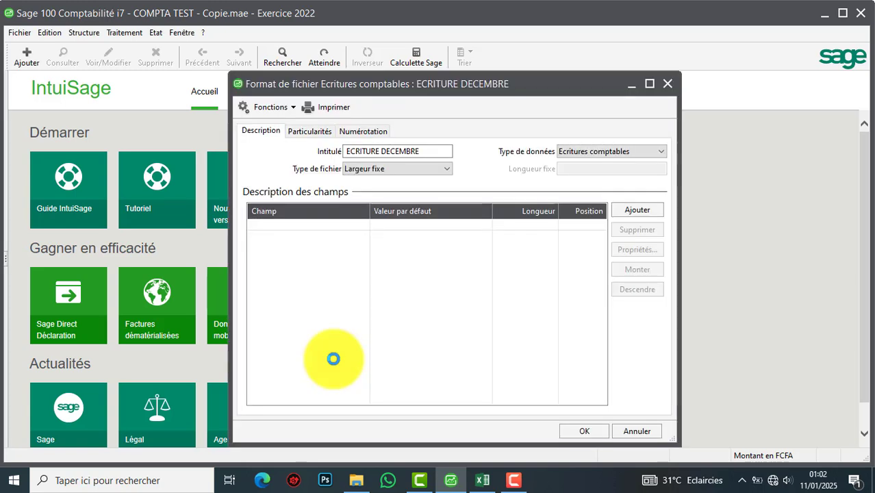
# - Check the column order in the Excel workbook and add Date de pièce as the first field of the Sage format
pyautogui.moveTo(524, 78); pyautogui.dragTo(543, 85)
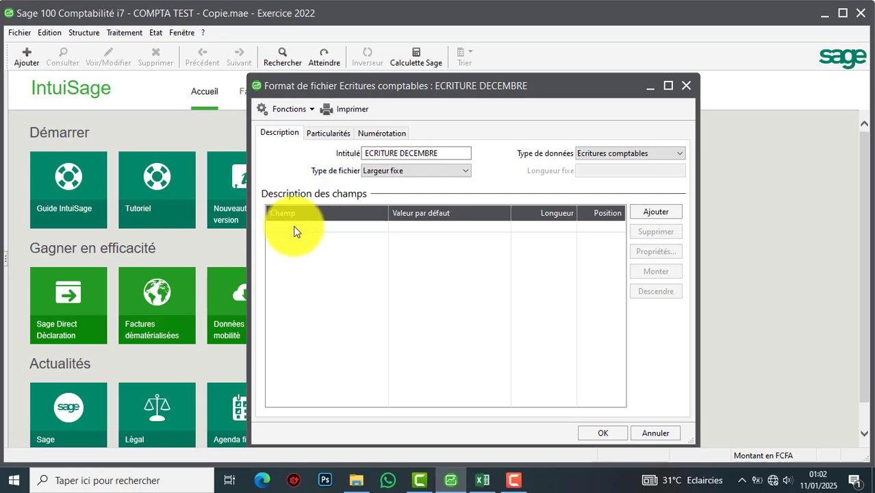
pyautogui.click(483, 478)
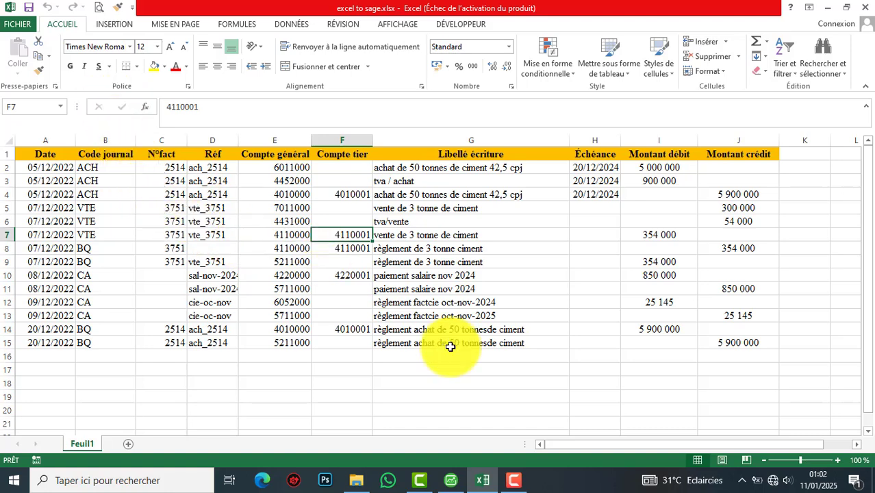
pyautogui.click(449, 479)
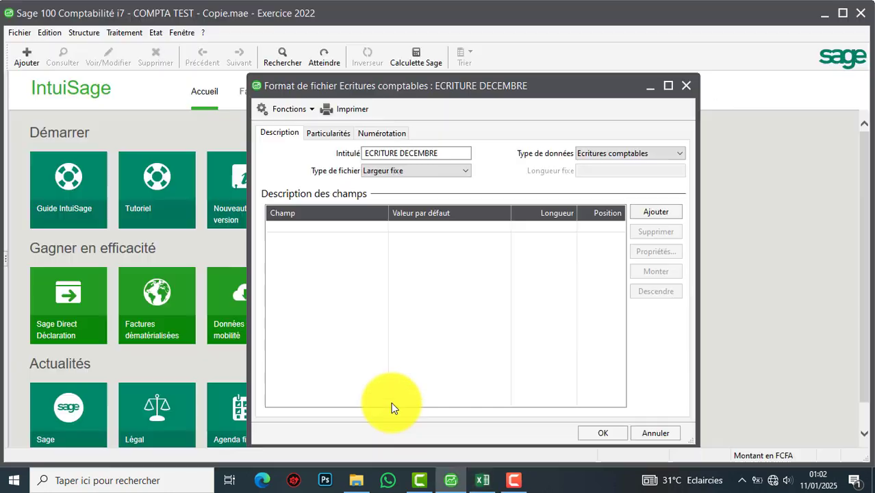
pyautogui.click(482, 479)
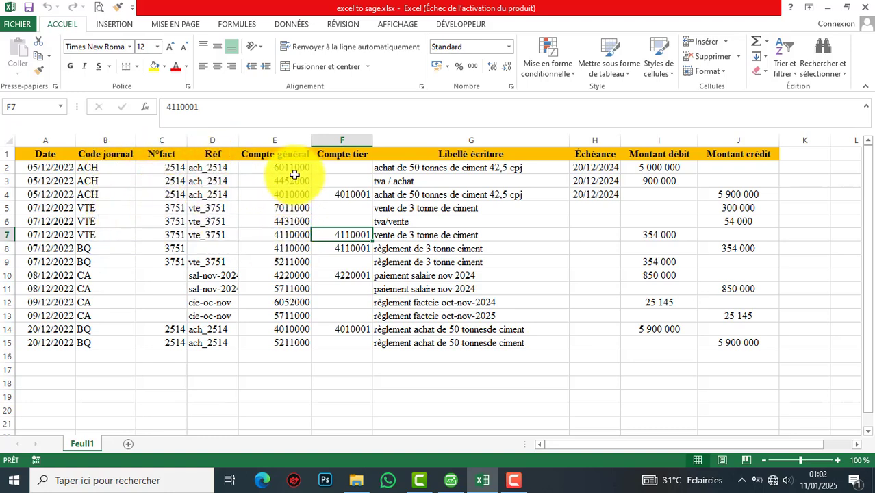
pyautogui.click(451, 477)
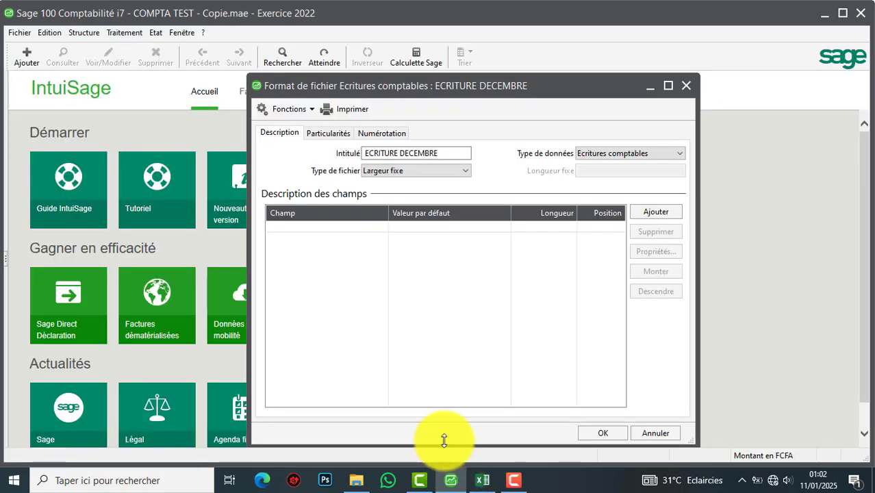
pyautogui.click(655, 214)
pyautogui.click(291, 226)
pyautogui.click(379, 228)
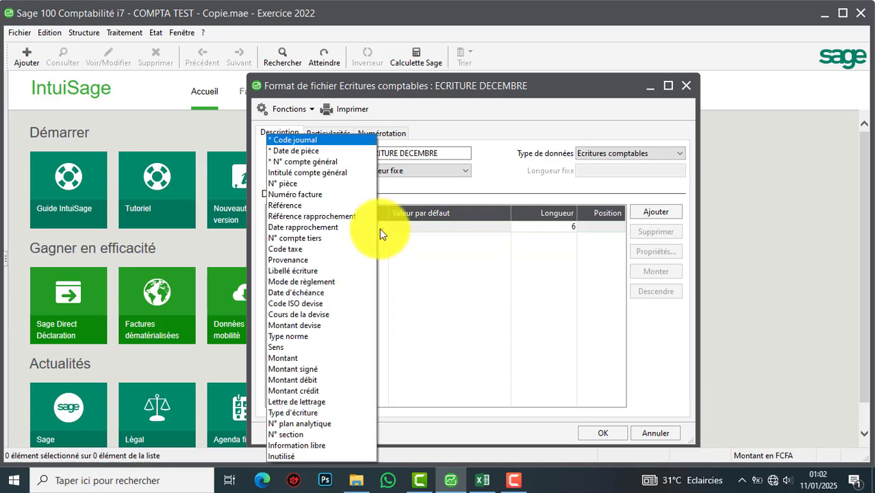
pyautogui.click(306, 151)
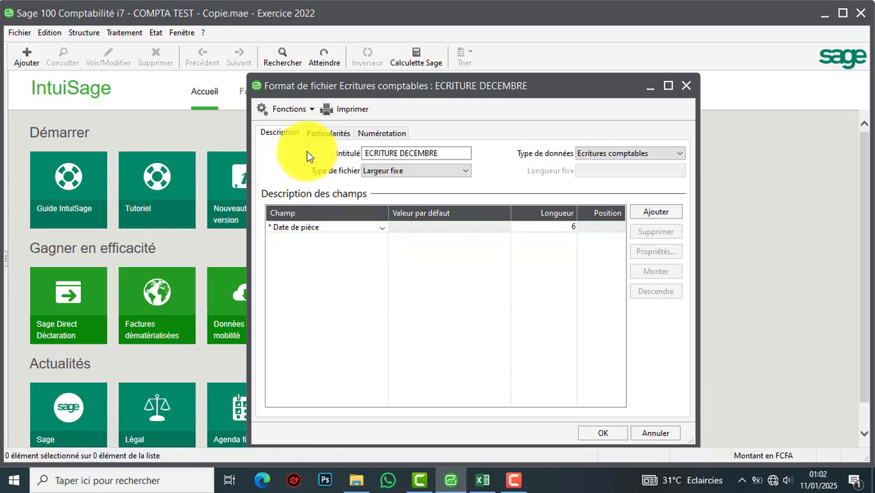
# - Add Code journal and Numéro facture as the second and third fields of the format
pyautogui.click(655, 214)
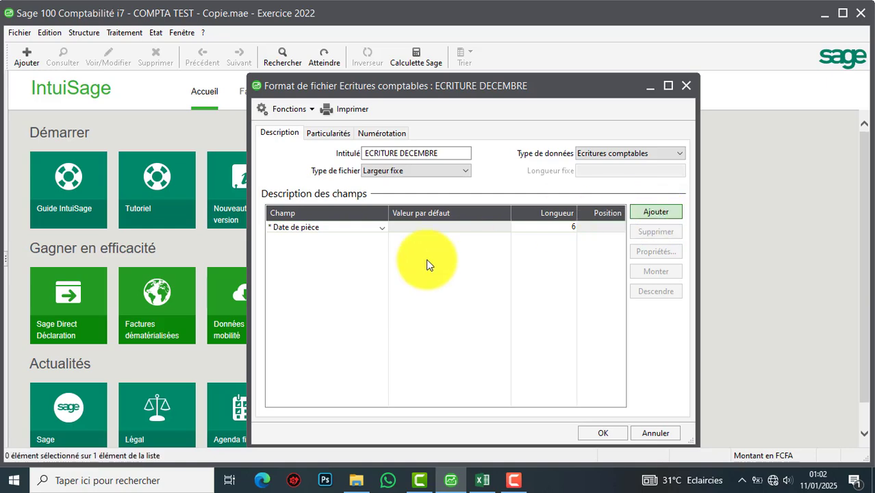
pyautogui.click(382, 238)
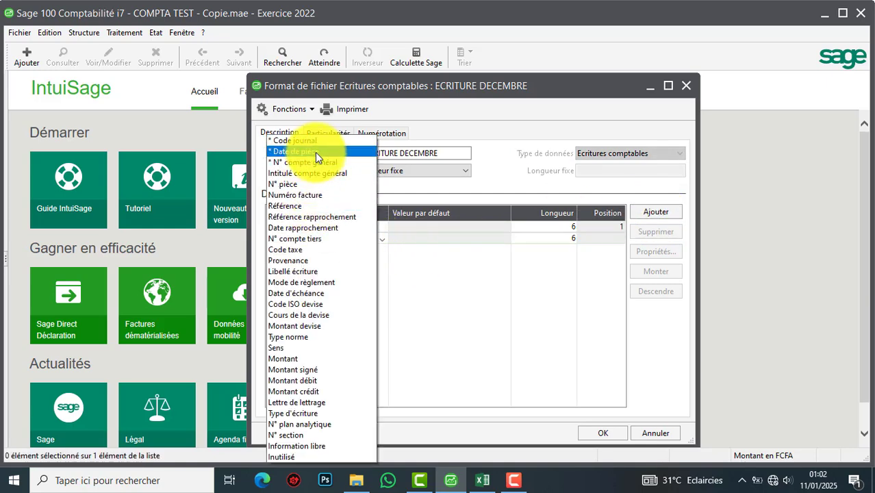
pyautogui.click(428, 285)
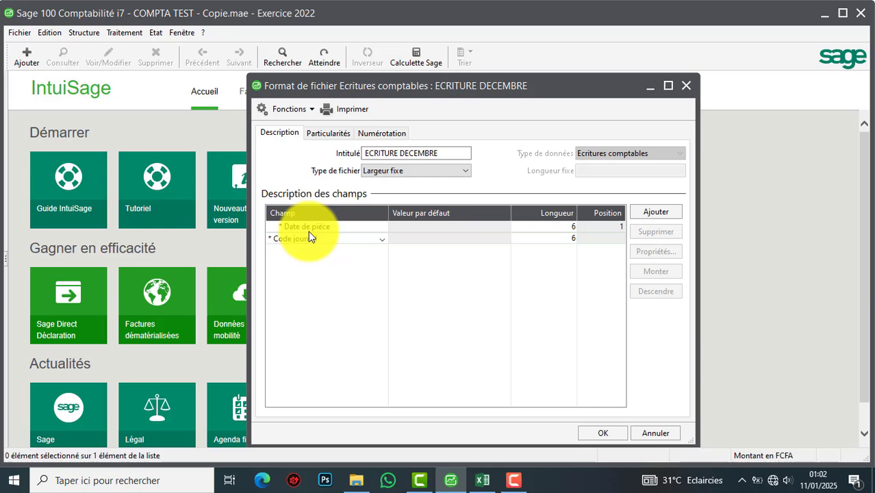
pyautogui.click(644, 211)
pyautogui.click(383, 252)
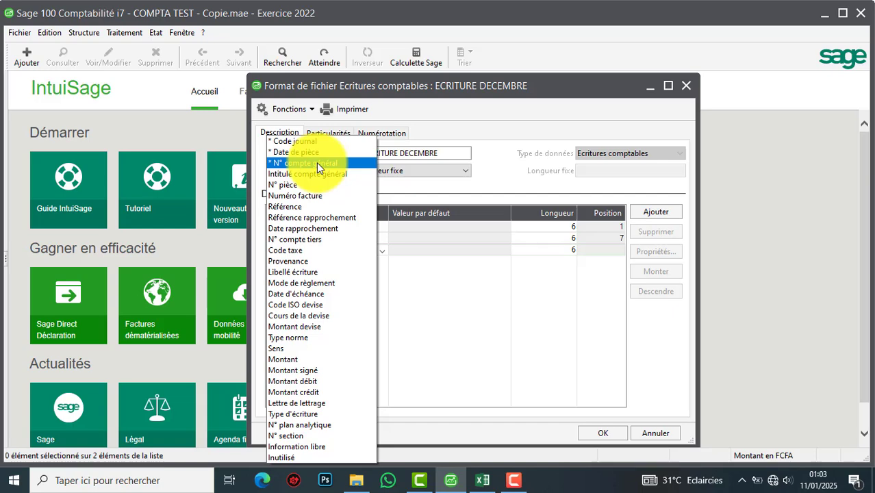
pyautogui.click(294, 195)
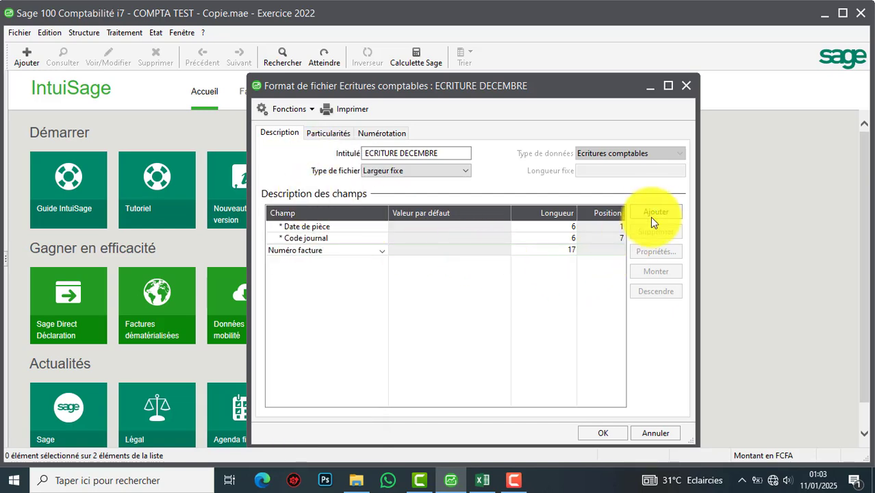
# - Add Référence and N° compte général as the fourth and fifth fields of the format
pyautogui.click(384, 263)
pyautogui.click(382, 262)
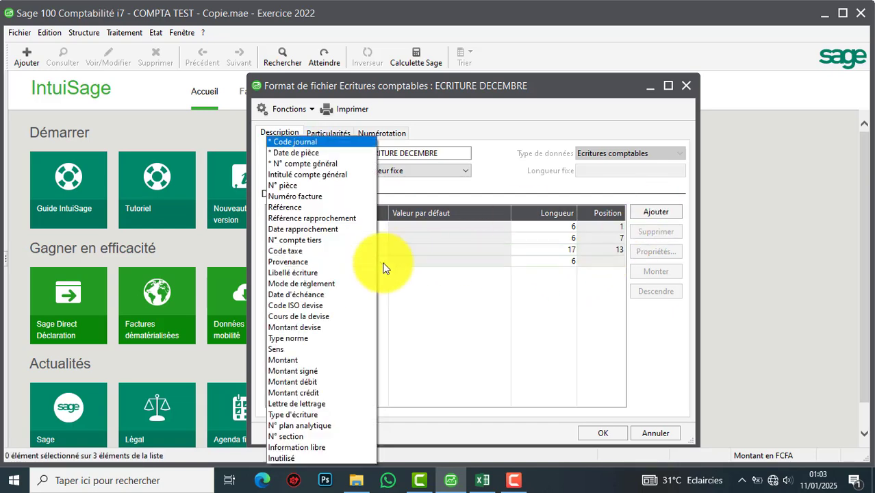
pyautogui.click(308, 206)
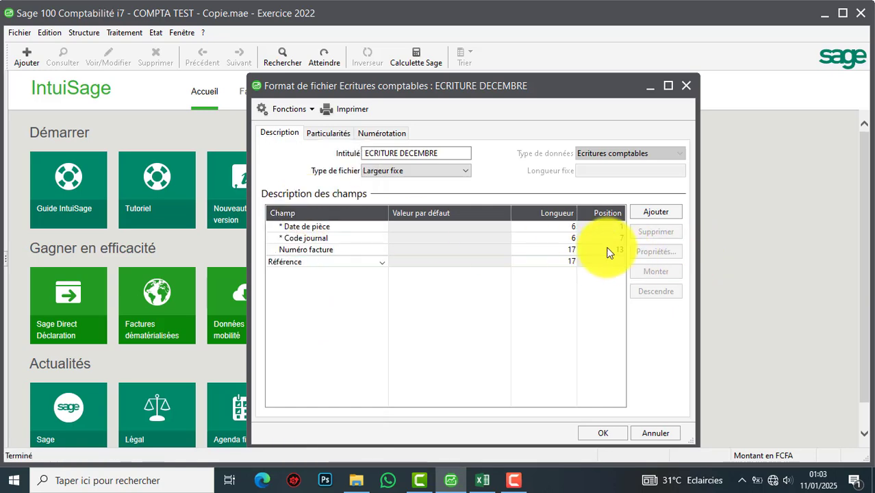
pyautogui.click(654, 213)
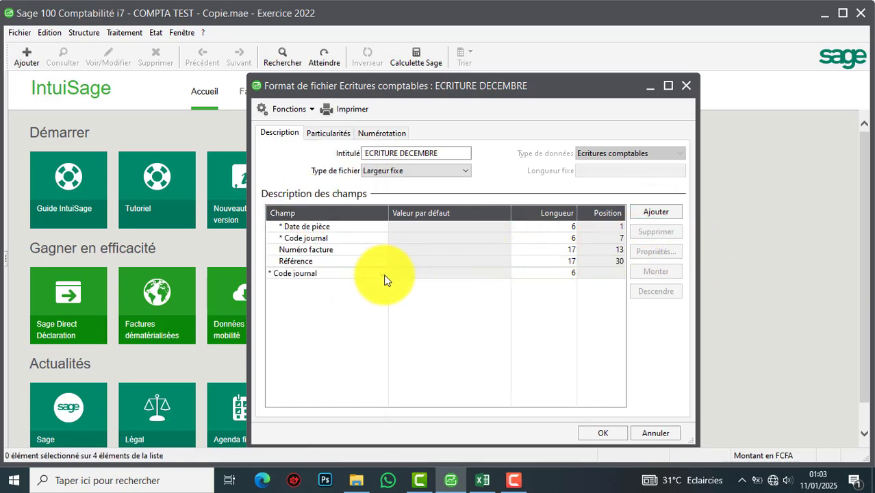
pyautogui.click(382, 273)
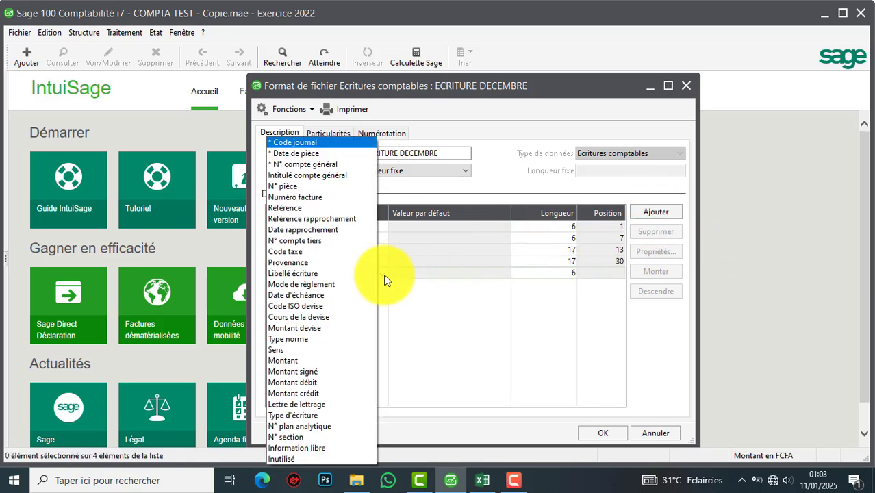
pyautogui.click(329, 167)
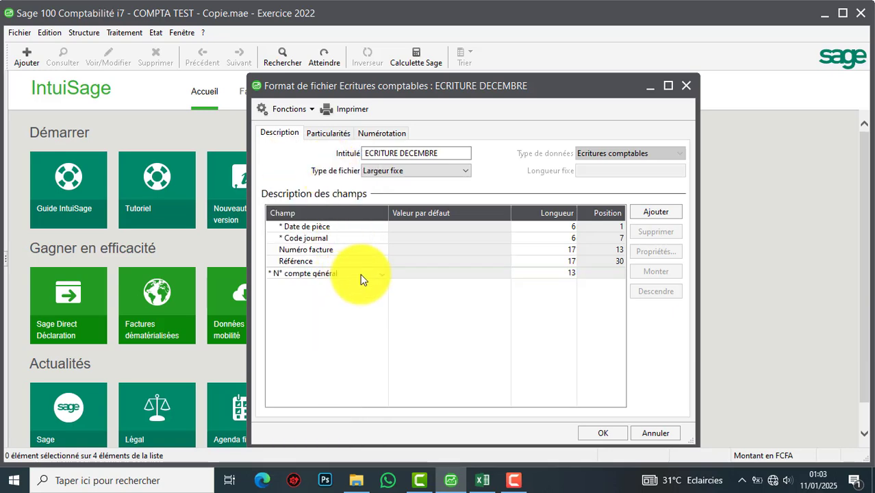
pyautogui.click(384, 275)
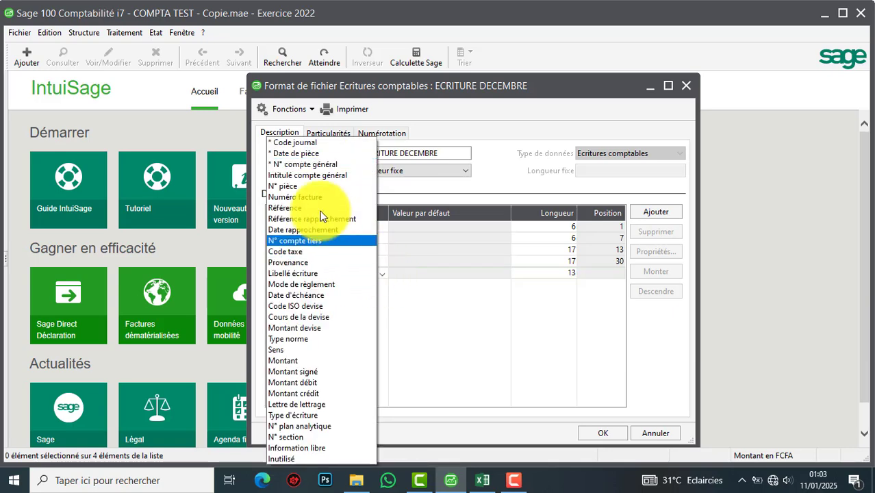
pyautogui.click(314, 168)
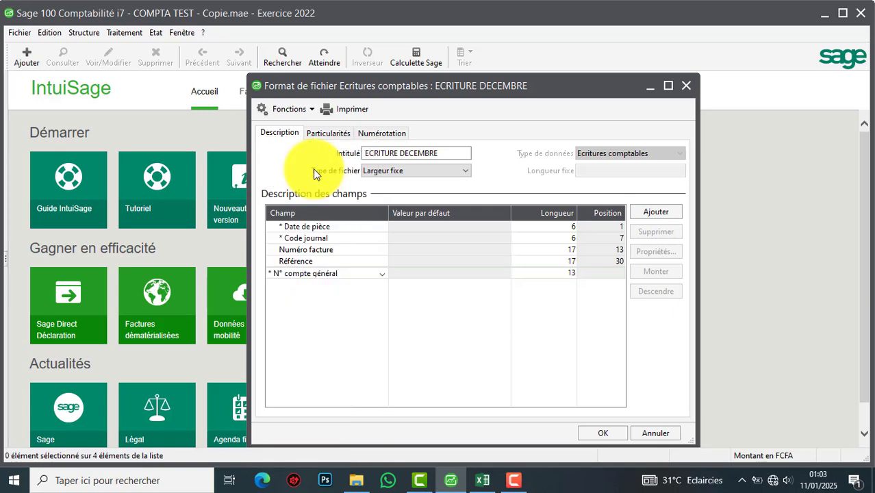
# - Add N° compte tiers and Libellé écriture as the sixth and seventh fields of the format
pyautogui.click(415, 288)
pyautogui.click(397, 288)
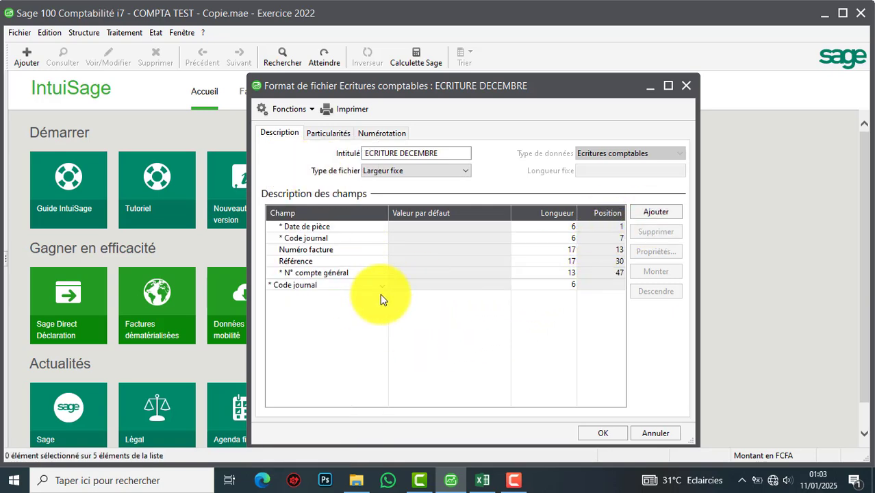
pyautogui.click(382, 286)
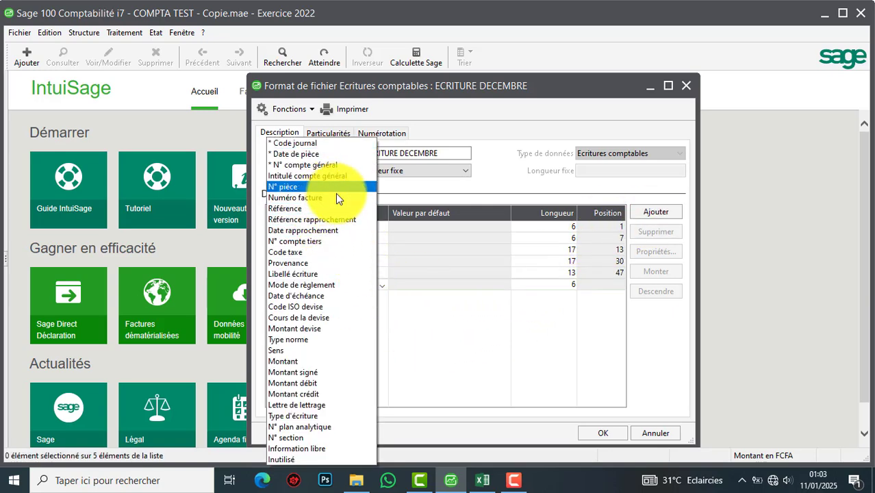
pyautogui.click(310, 240)
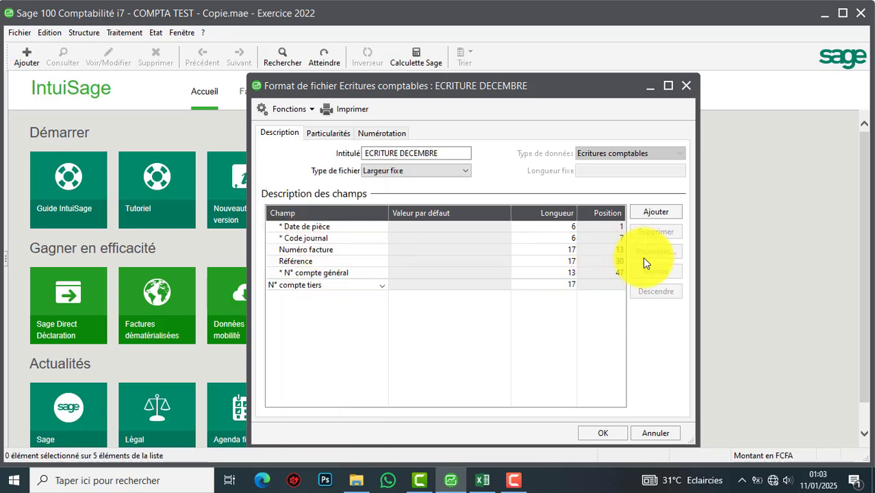
pyautogui.click(655, 212)
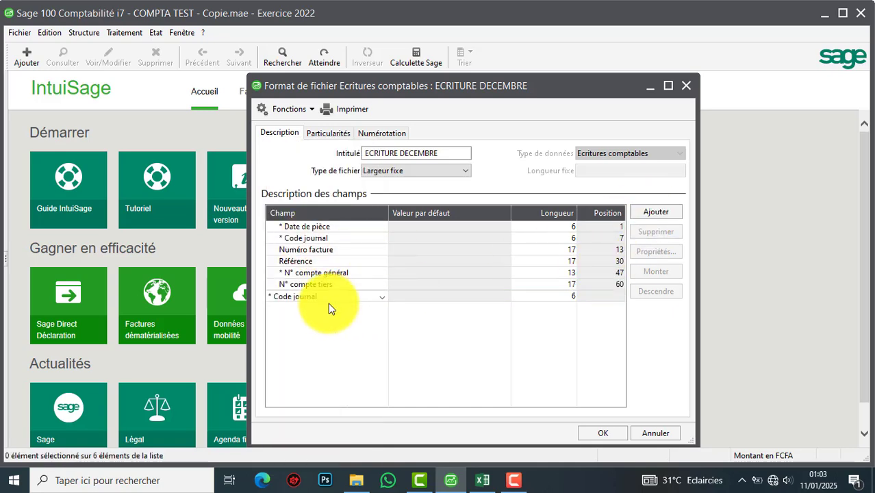
pyautogui.click(382, 298)
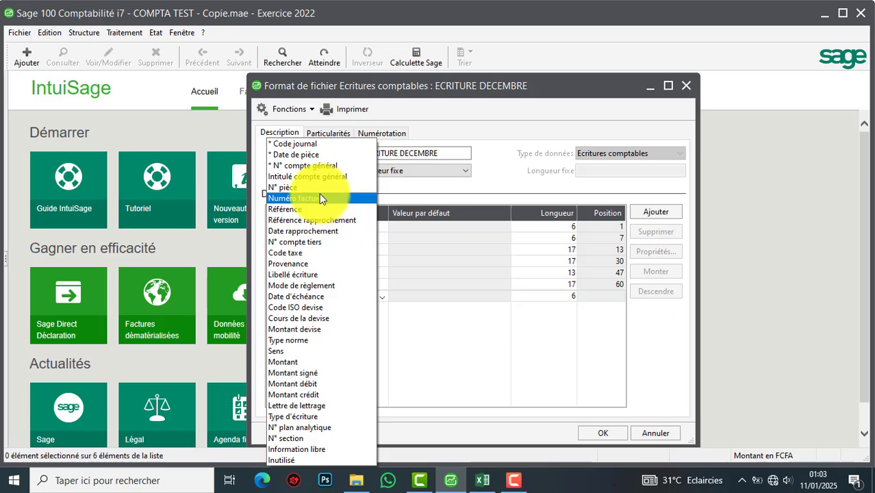
pyautogui.click(301, 280)
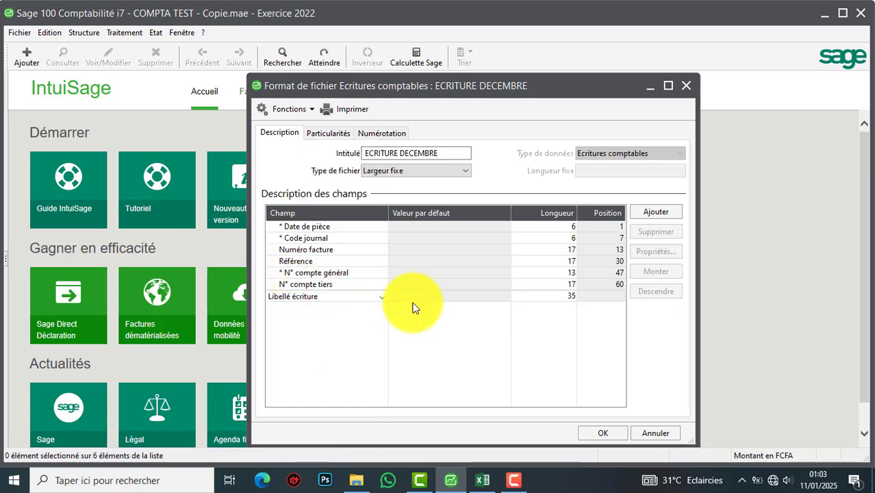
# - Add Date d'échéance and Montant débit as the eighth and ninth fields of the format
pyautogui.click(649, 213)
pyautogui.click(382, 308)
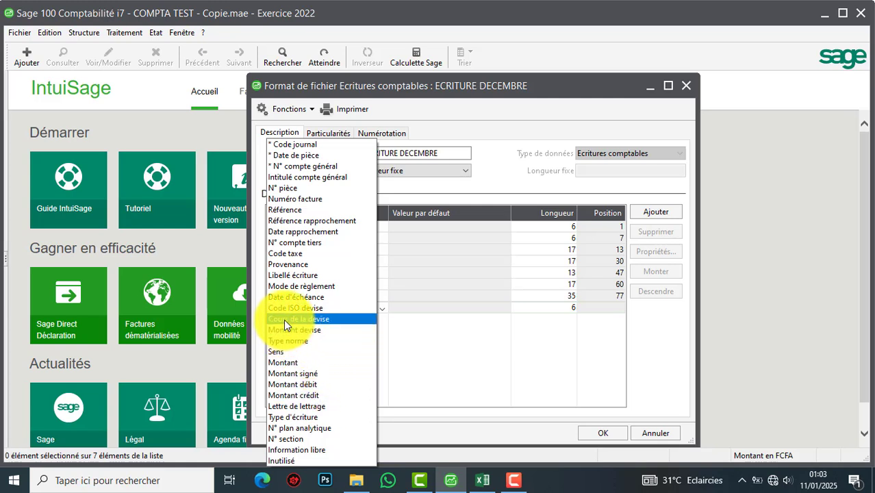
pyautogui.click(296, 297)
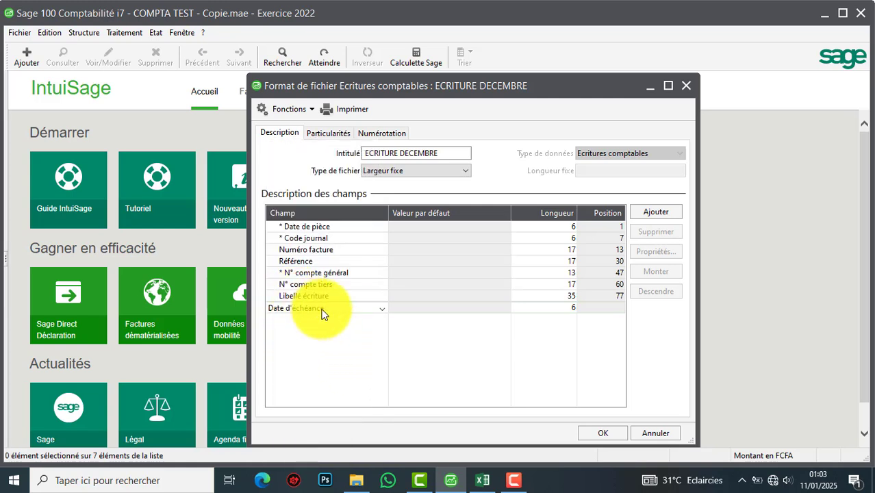
pyautogui.click(655, 211)
pyautogui.click(379, 319)
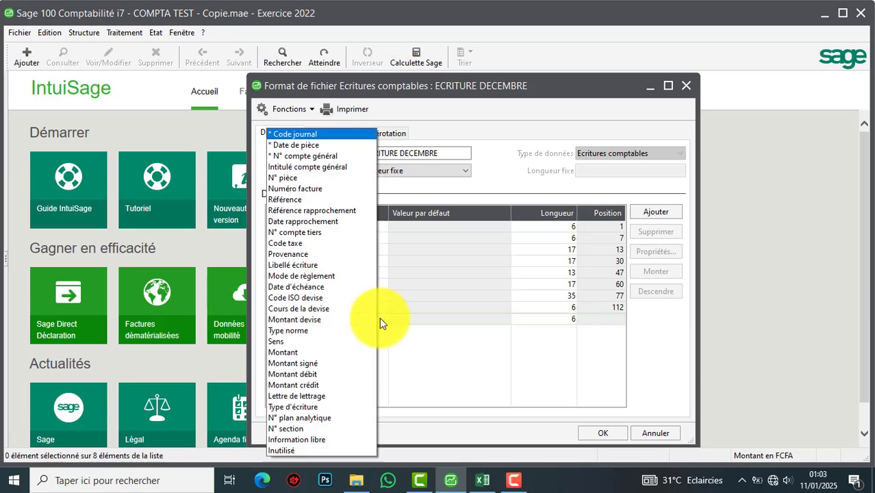
pyautogui.click(306, 373)
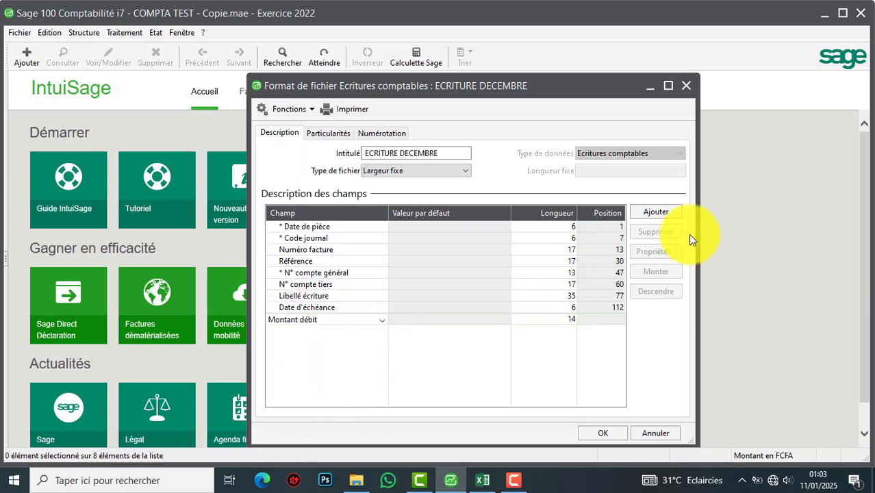
# - Add Montant crédit as the tenth field, check the column order in the Excel workbook, and return to Sage
pyautogui.click(663, 217)
pyautogui.click(378, 330)
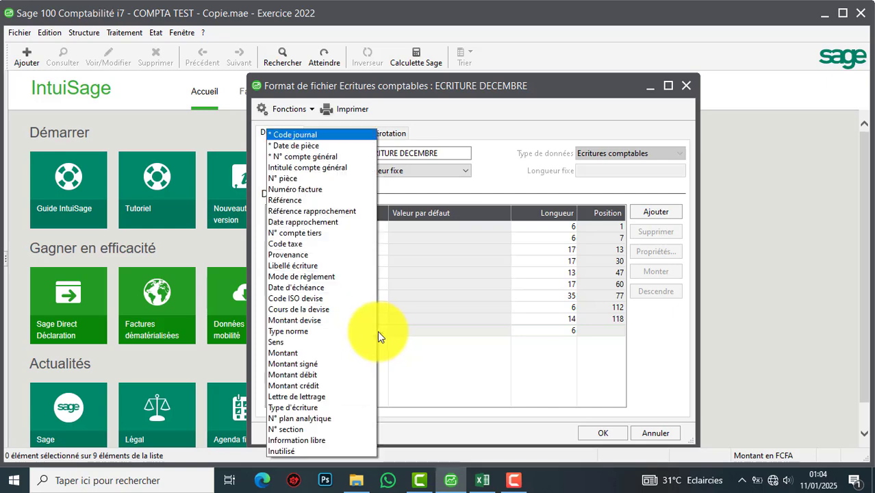
pyautogui.click(327, 391)
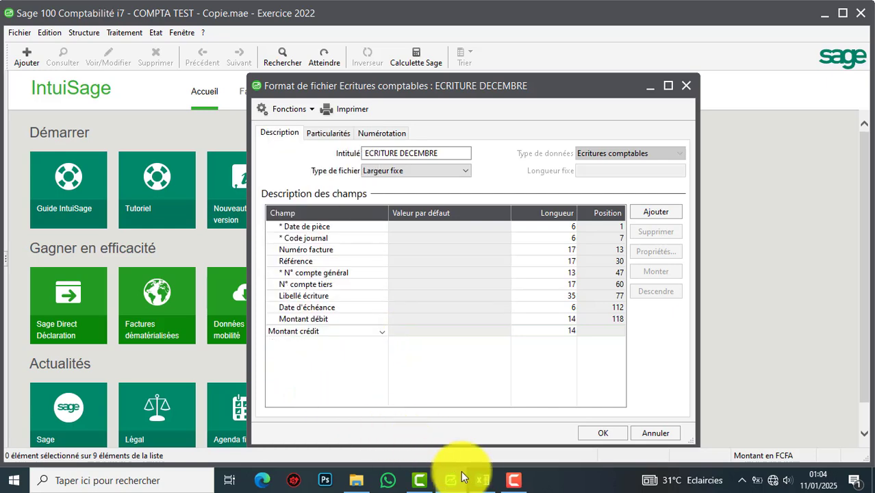
pyautogui.click(482, 480)
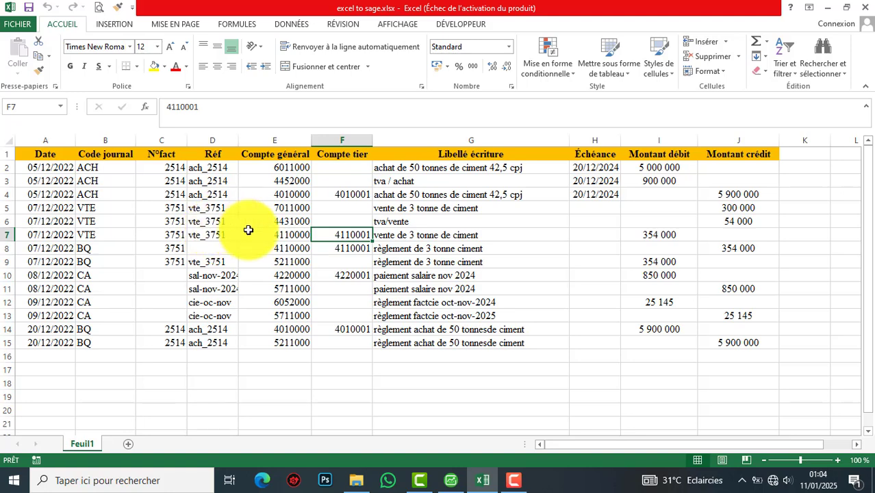
pyautogui.click(464, 302)
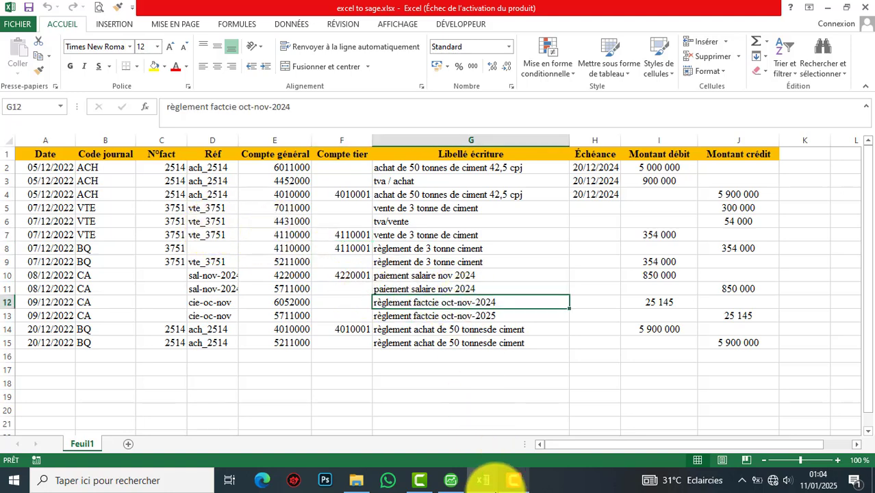
pyautogui.click(451, 480)
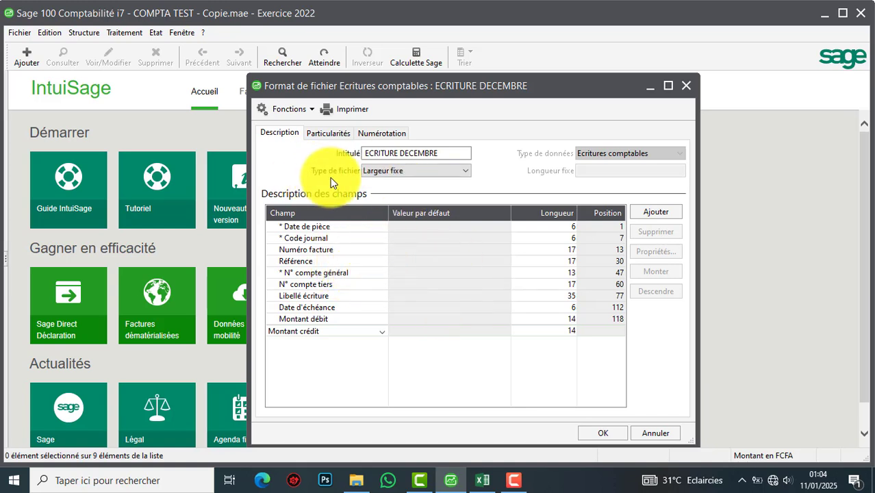
# - Set the file type of the ECRITURE DECEMBRE format to Délimité
pyautogui.click(419, 169)
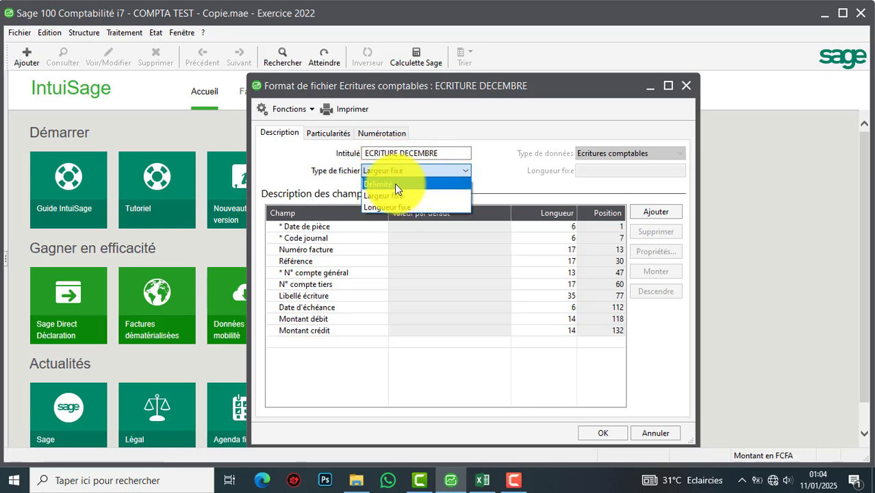
pyautogui.click(394, 184)
pyautogui.click(477, 291)
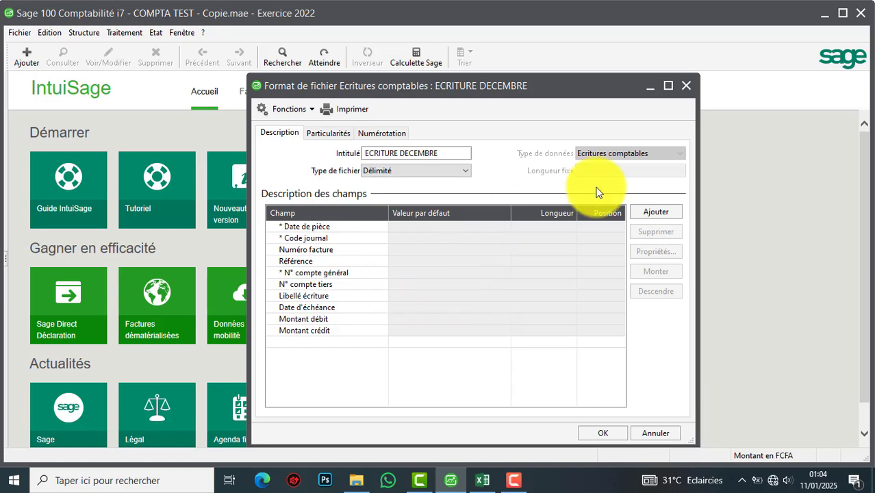
# - Set the field delimiter to Point-virgule in the format's file particularities
pyautogui.click(325, 137)
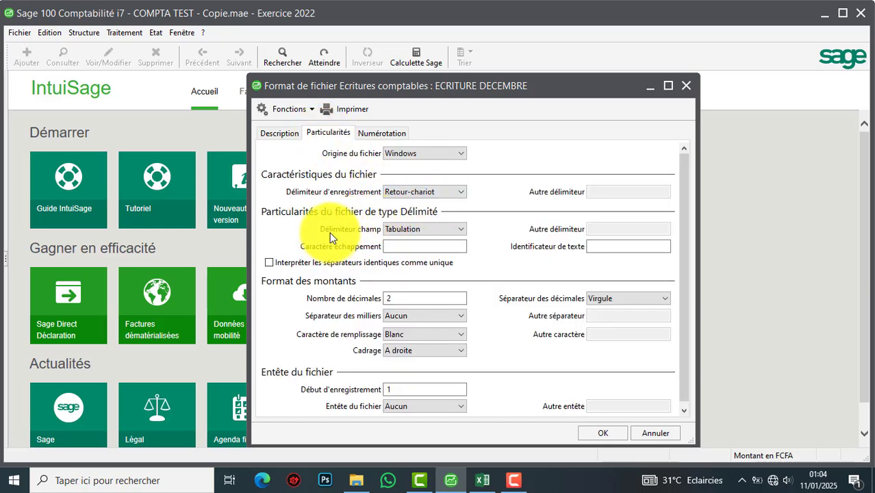
pyautogui.click(426, 230)
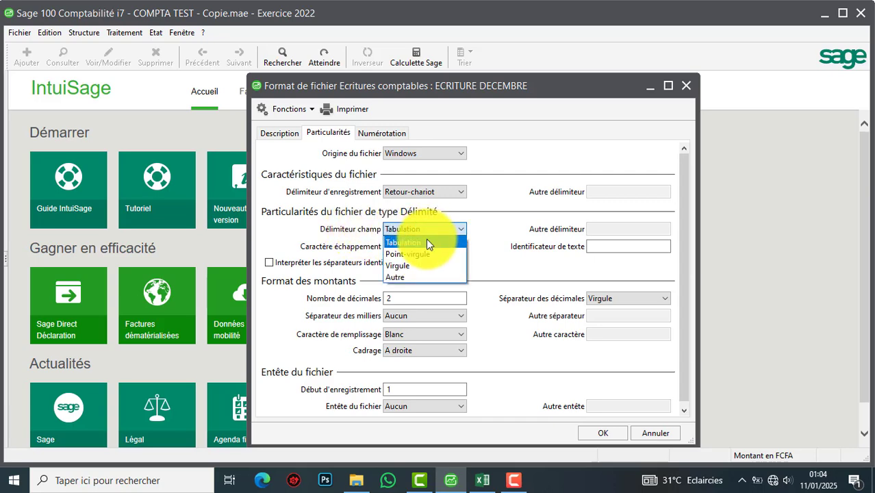
pyautogui.click(425, 254)
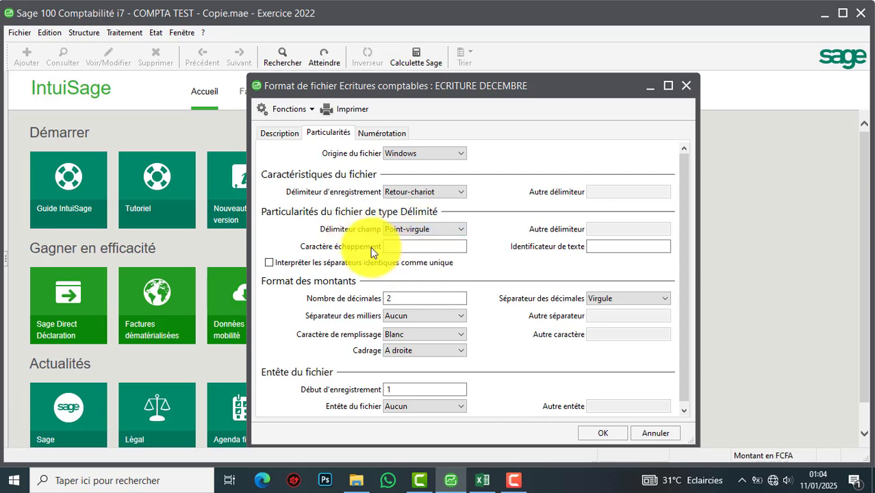
pyautogui.click(442, 230)
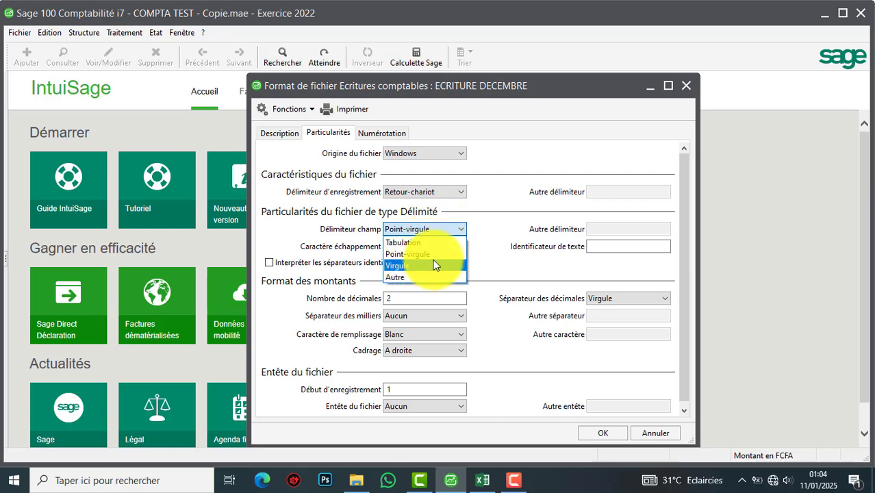
pyautogui.click(417, 254)
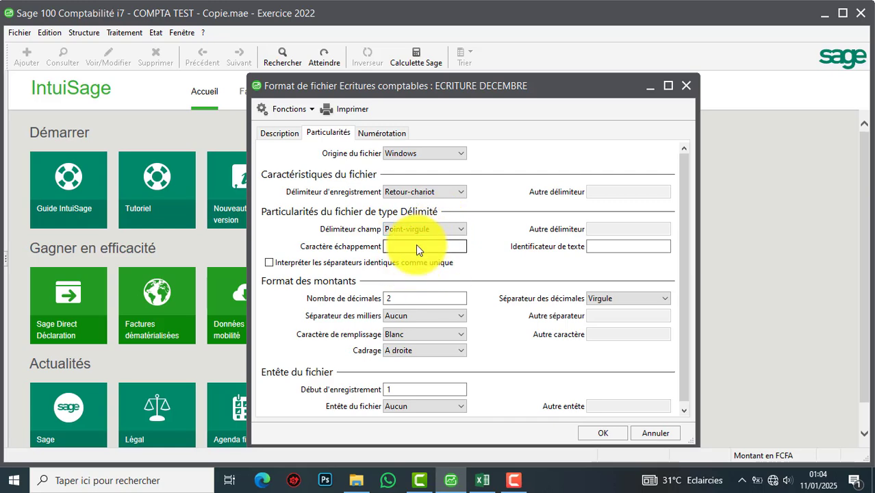
pyautogui.click(421, 249)
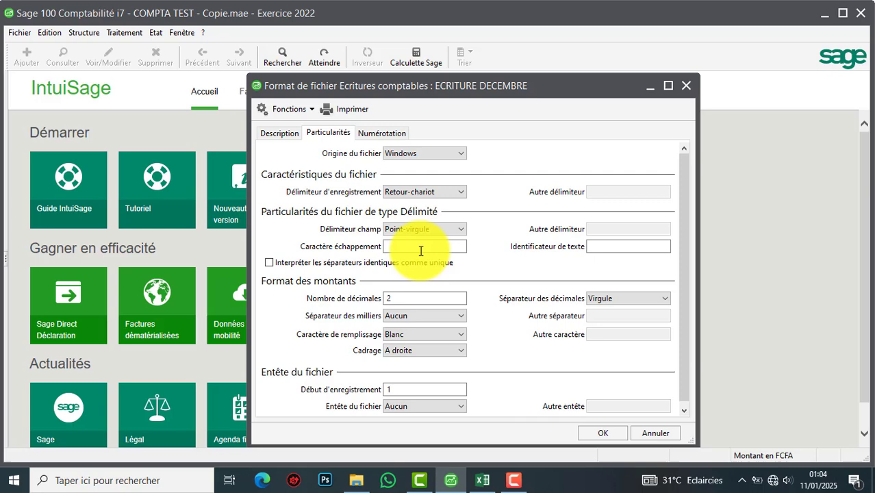
# - Set the amount format to 0 decimals, keeping Virgule as decimal separator, with Espace as the thousands separator
pyautogui.click(404, 297)
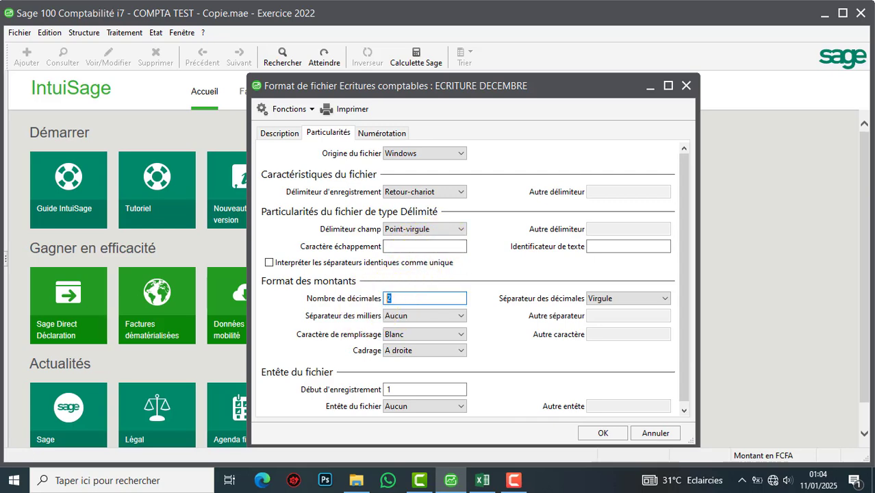
pyautogui.write('0')
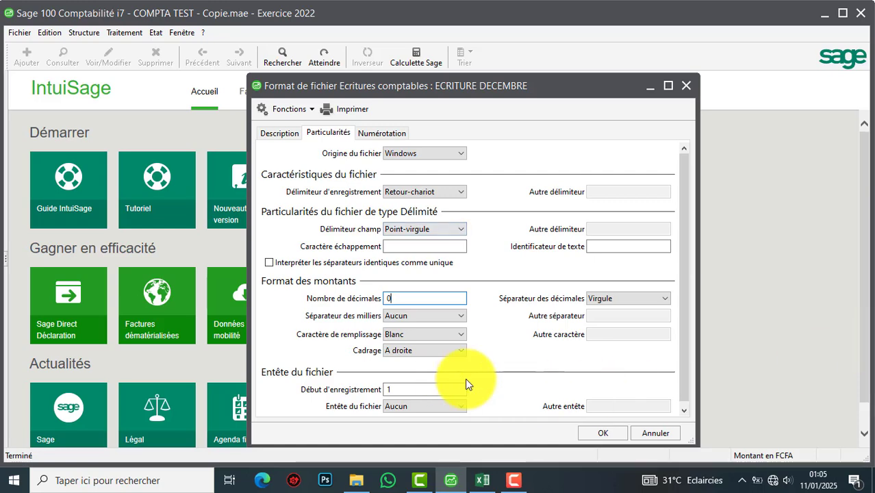
pyautogui.click(620, 298)
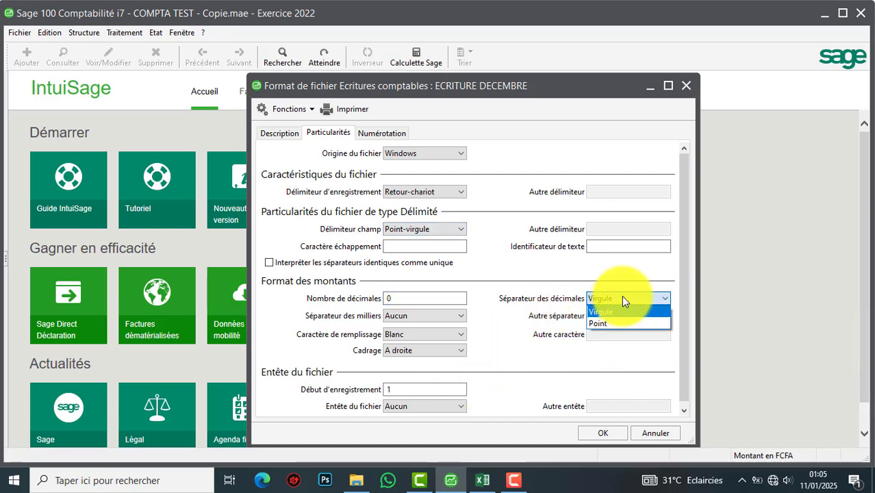
pyautogui.click(622, 298)
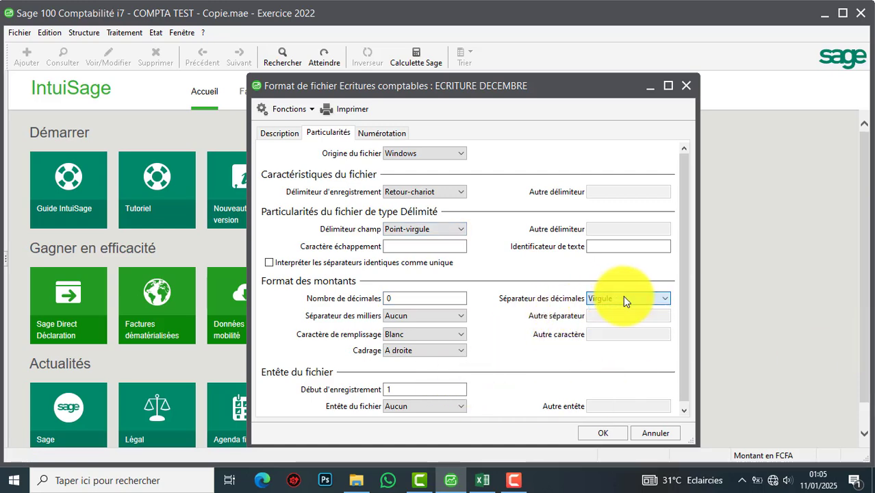
pyautogui.click(456, 244)
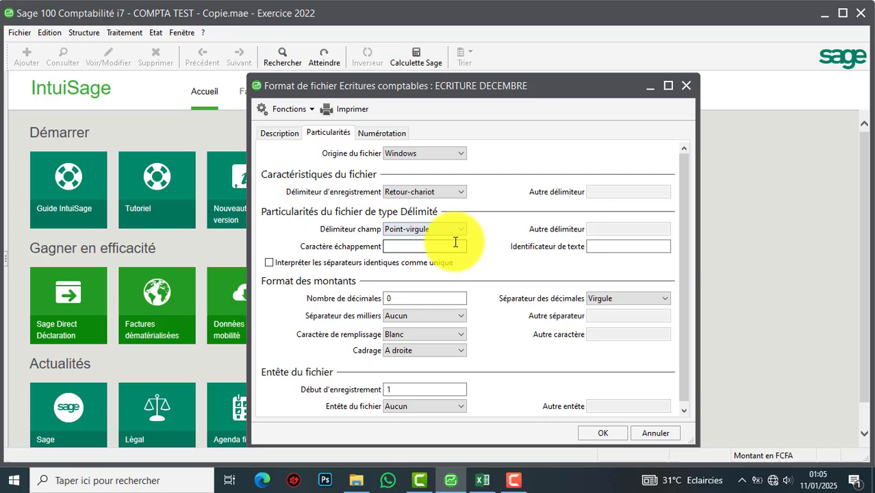
pyautogui.click(428, 315)
pyautogui.click(406, 363)
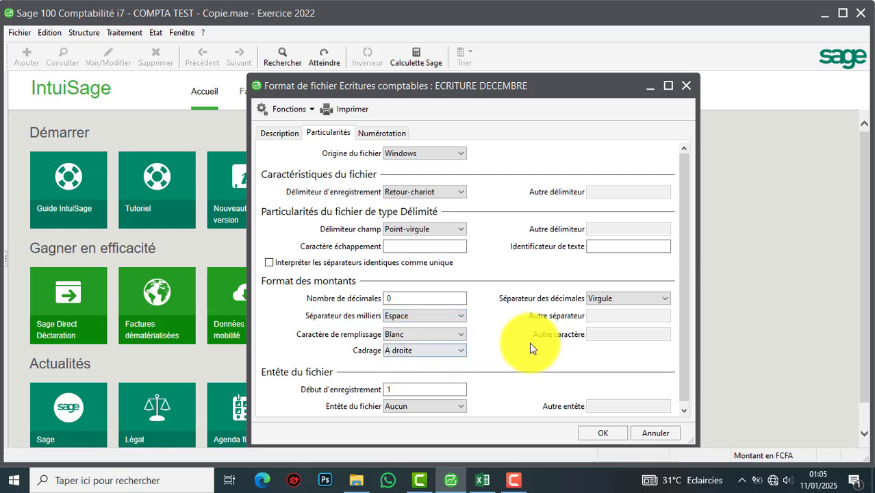
# - Compare the general account renumbering rules of the format with the Compte tier values in the Excel workbook
pyautogui.click(385, 133)
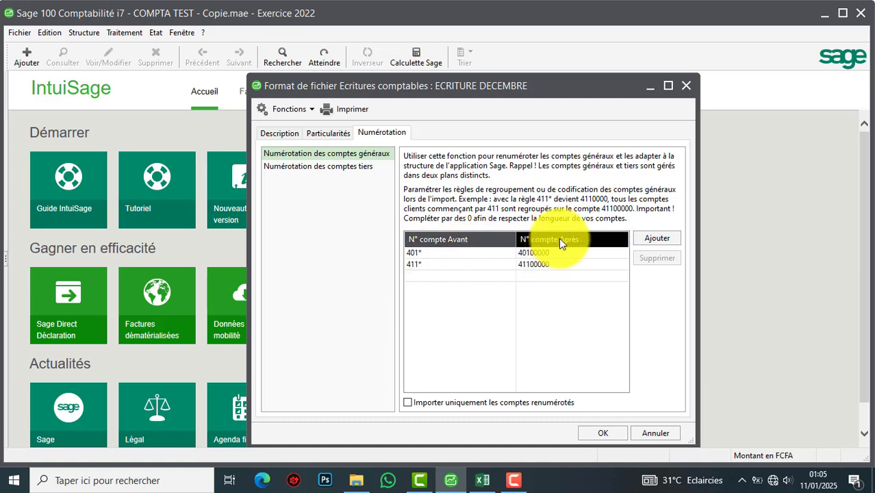
pyautogui.click(525, 254)
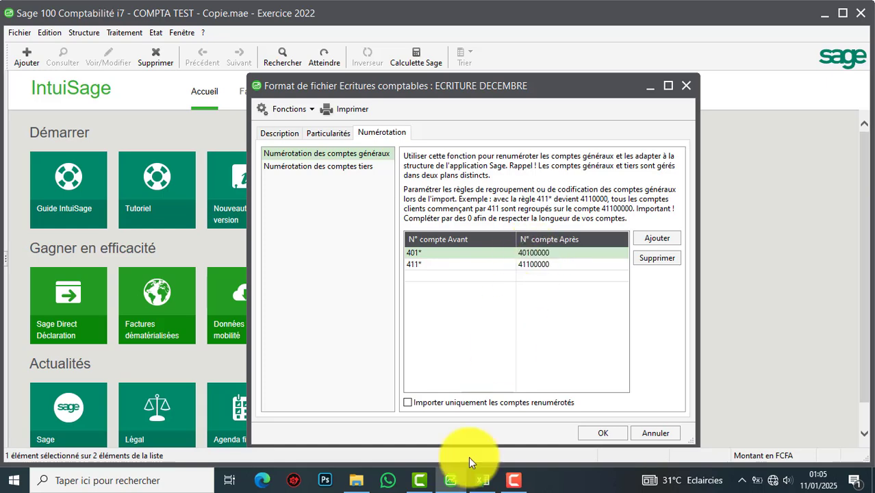
pyautogui.click(482, 480)
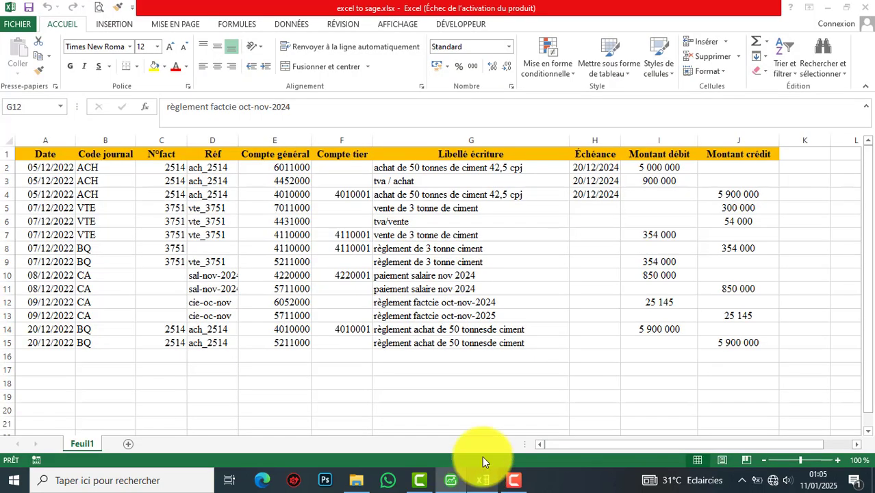
pyautogui.click(347, 221)
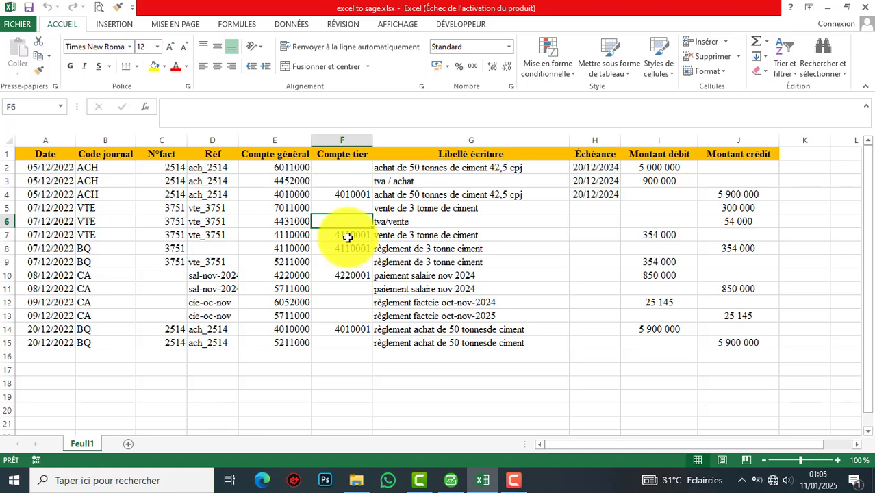
pyautogui.click(348, 237)
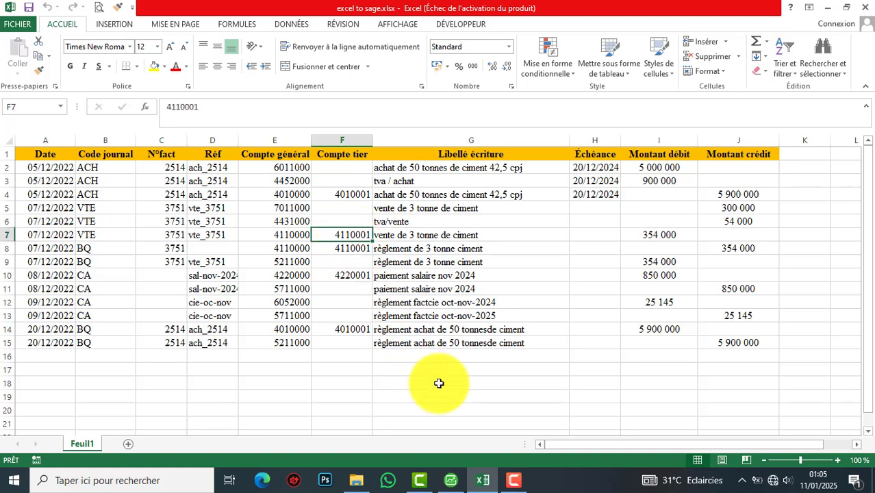
pyautogui.click(450, 482)
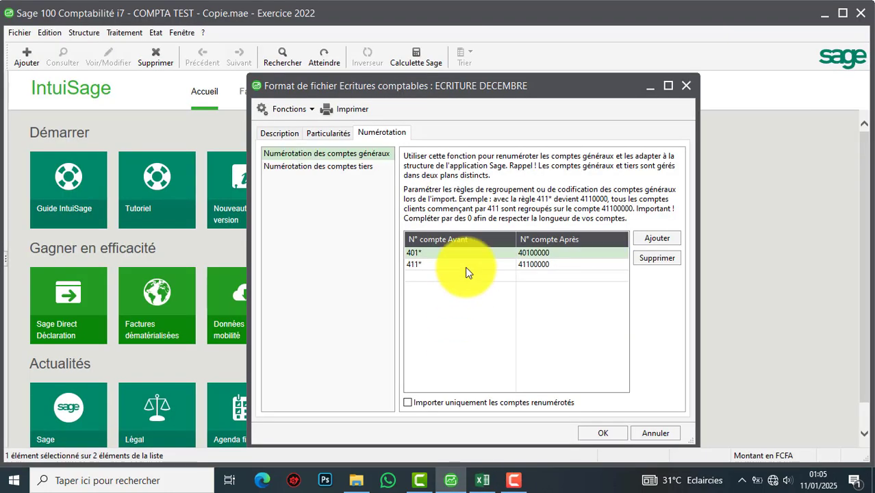
# - Shorten the general account renumbering targets to seven digits: 4010000 for 401* and 4110000 for 411*
pyautogui.click(557, 253)
pyautogui.press('BackSpace')
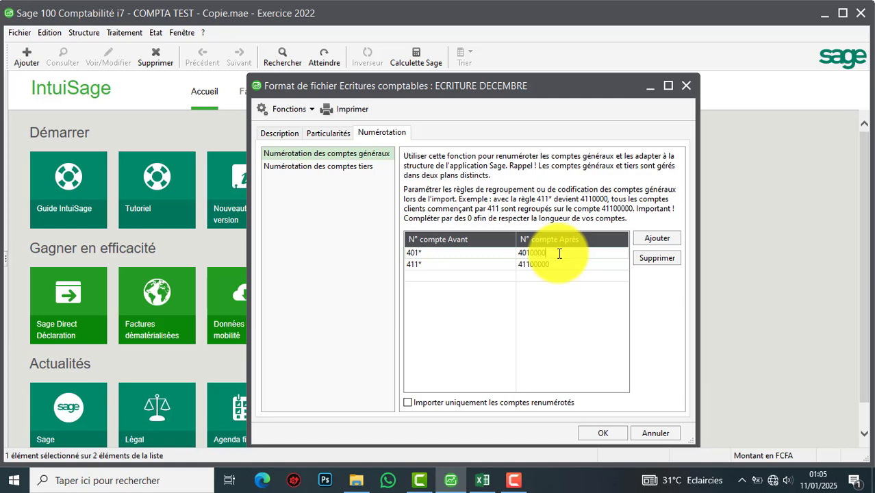
pyautogui.click(546, 267)
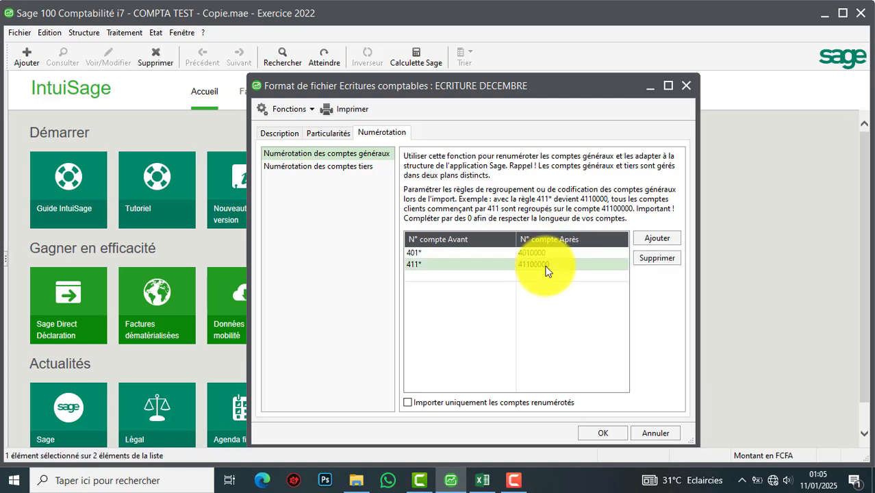
pyautogui.click(549, 266)
pyautogui.click(555, 266)
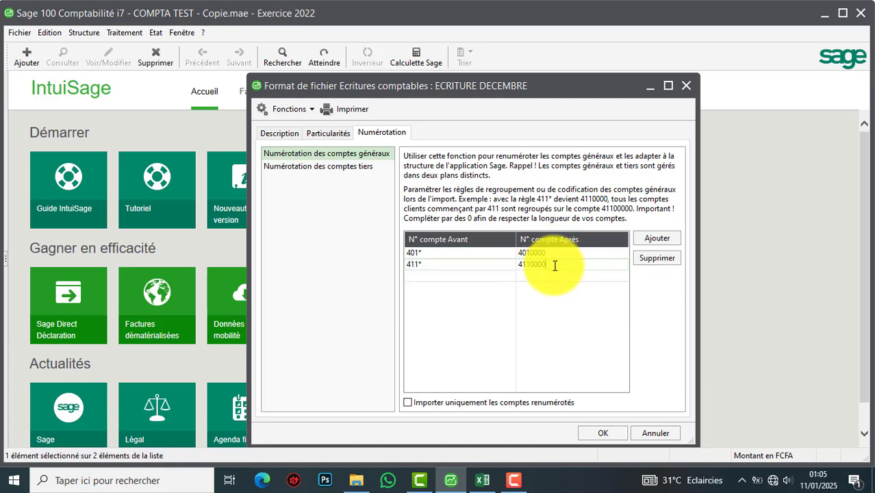
pyautogui.click(554, 271)
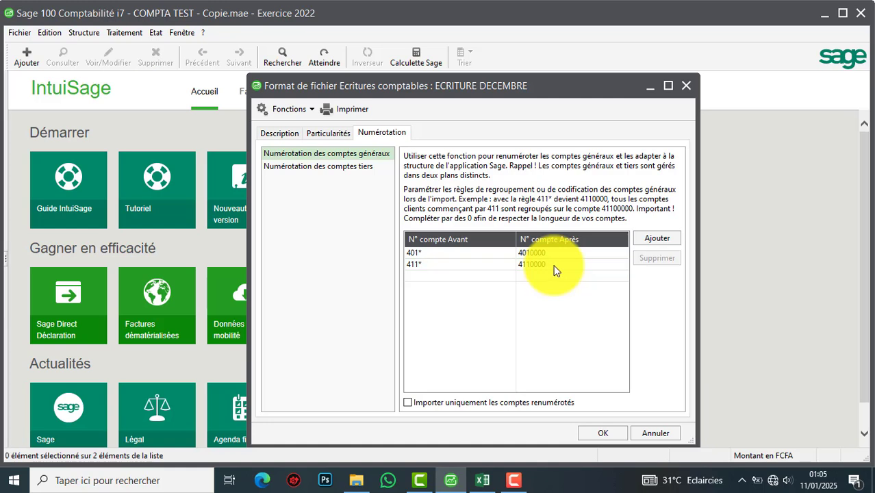
# - Set the third-party account renumbering rules so 401* maps to 401* and 411* maps to 411*
pyautogui.click(295, 168)
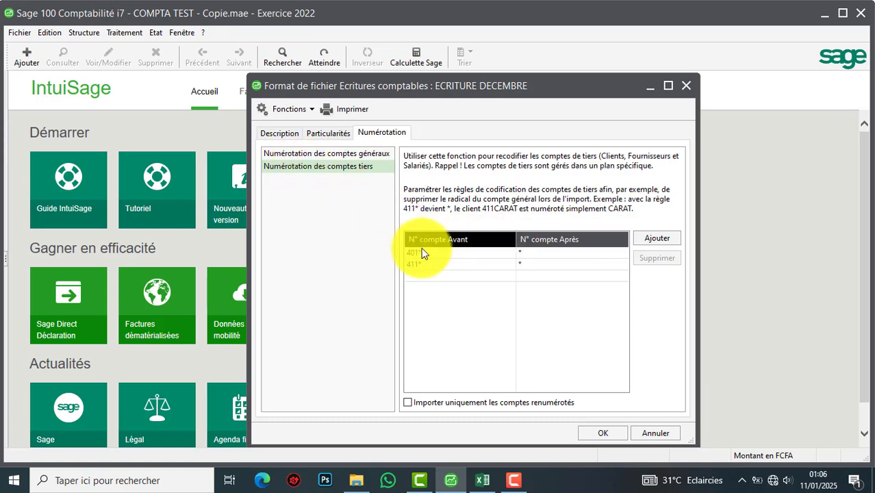
pyautogui.click(523, 252)
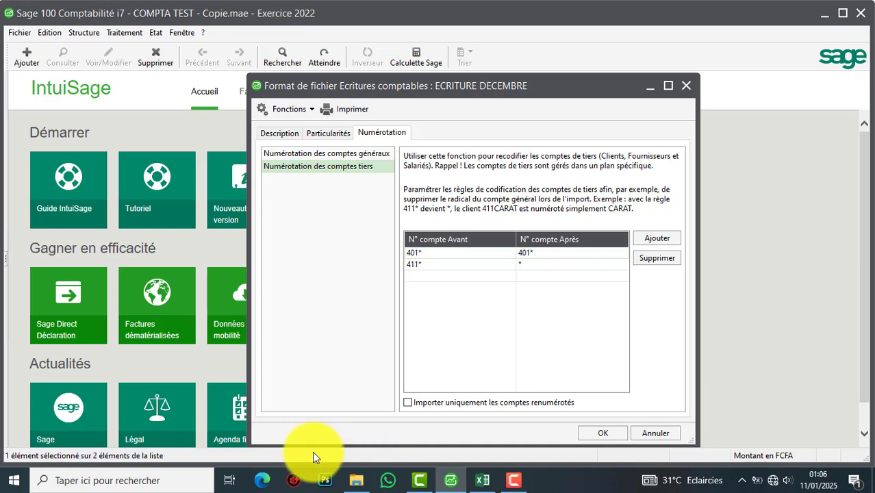
pyautogui.click(518, 266)
pyautogui.click(519, 266)
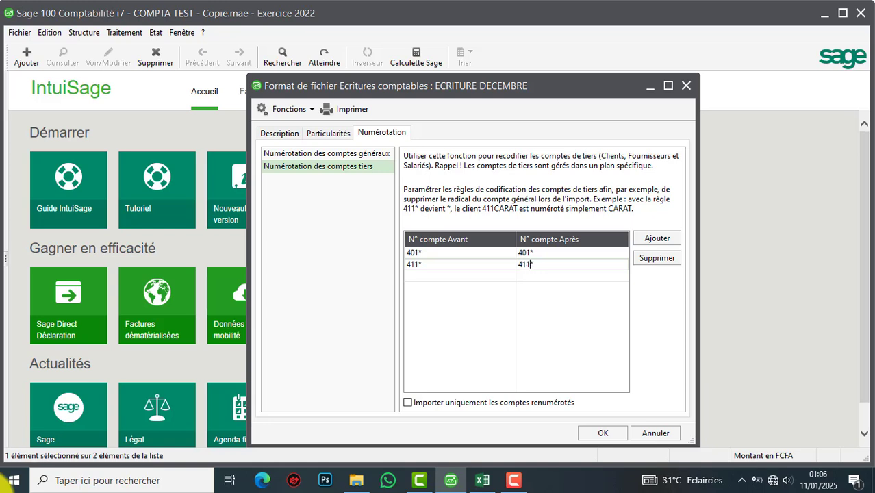
pyautogui.write('411')
pyautogui.click(537, 293)
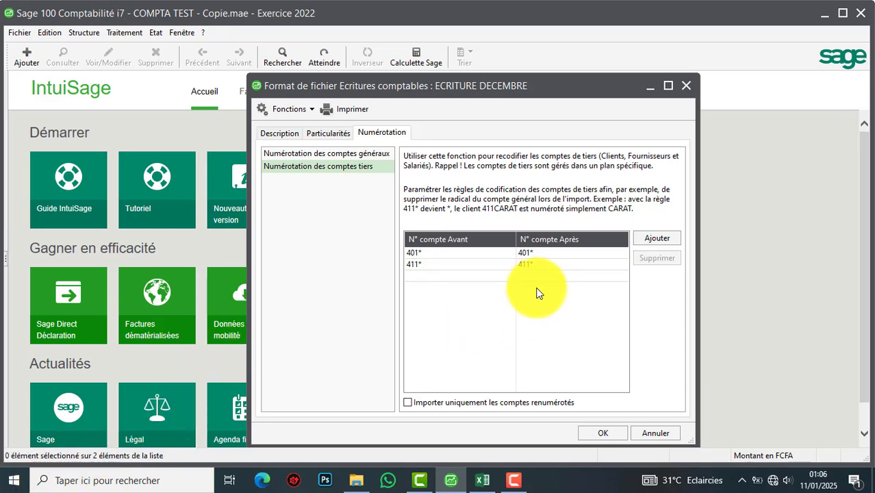
# - Add a third-party account renumbering rule mapping 422* to 422* and validate the ECRITURE DECEMBRE format
pyautogui.click(484, 264)
pyautogui.click(667, 264)
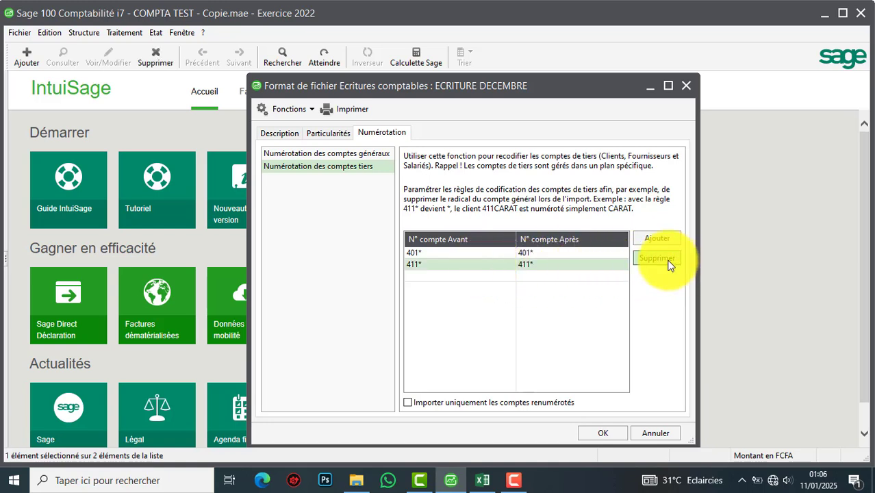
pyautogui.click(653, 238)
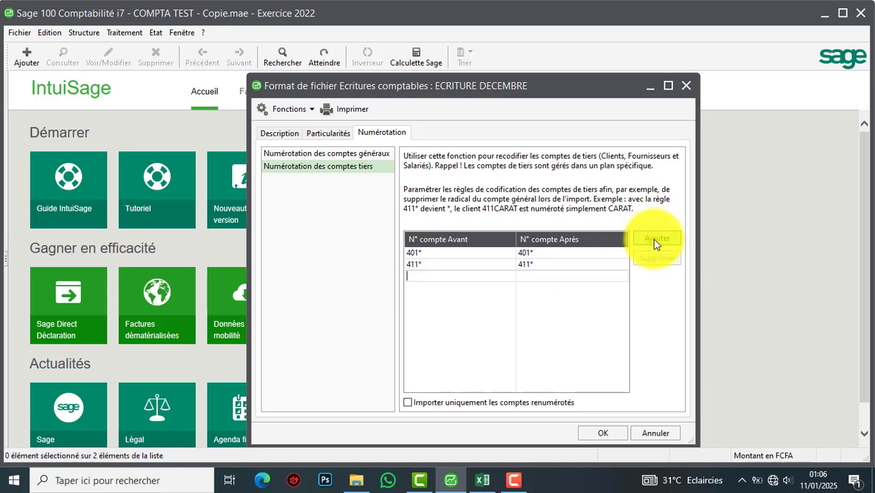
pyautogui.write('4')
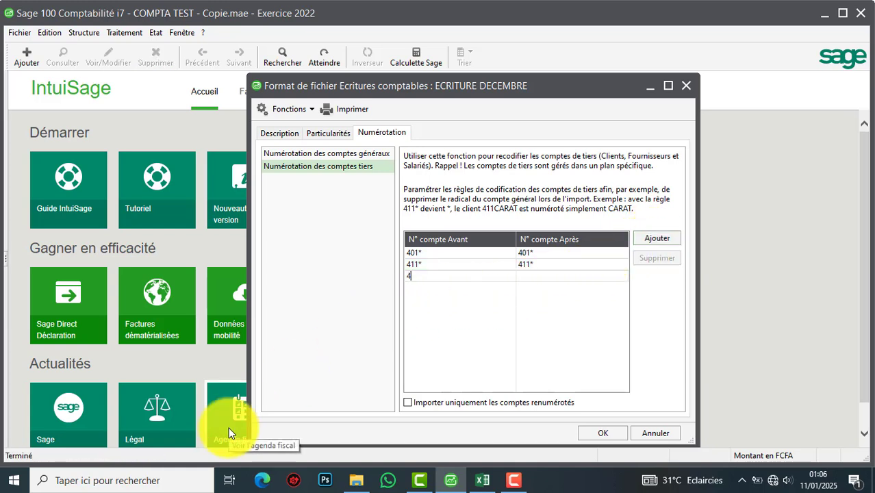
pyautogui.write('22*')
pyautogui.click(540, 275)
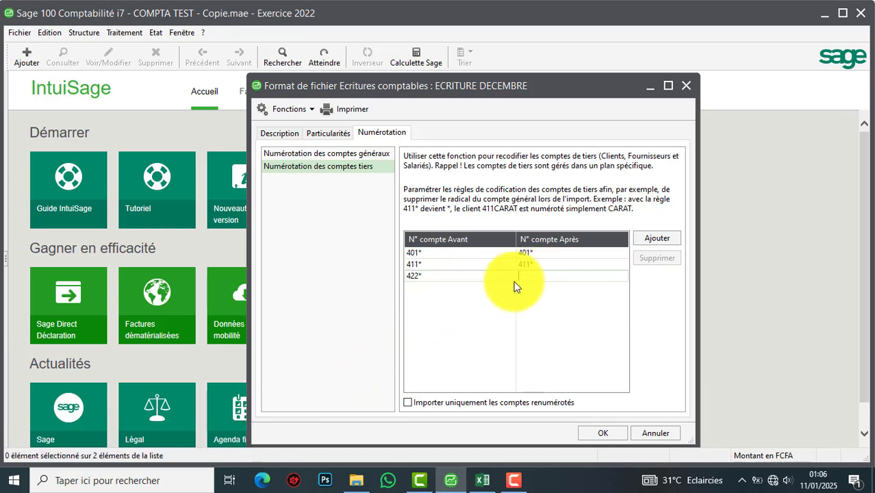
pyautogui.write('*')
pyautogui.press('Return')
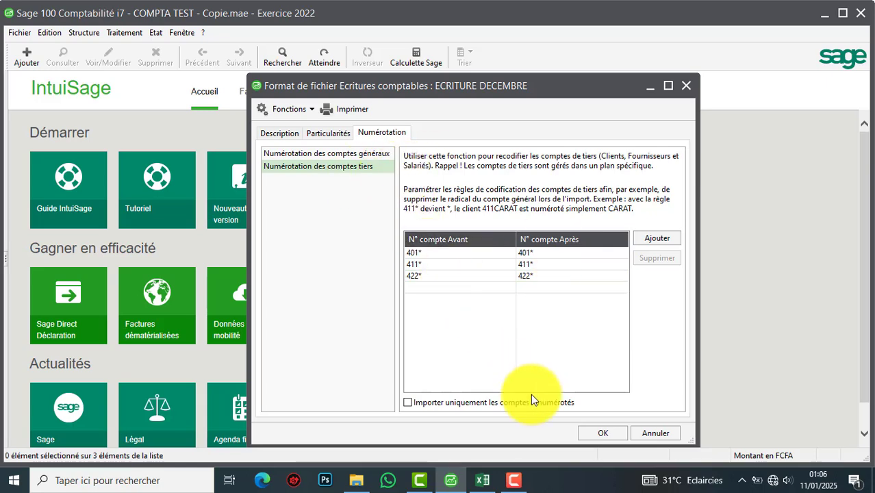
pyautogui.click(604, 433)
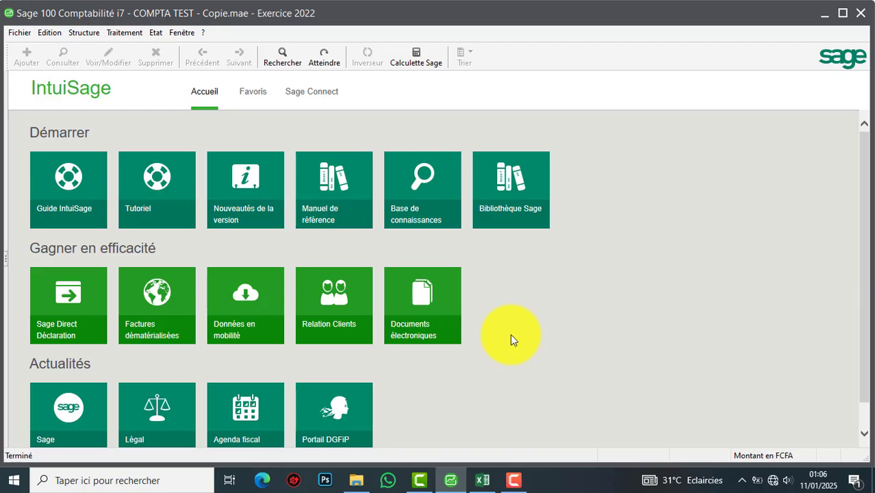
# - Create a new text document named TEST.txt on the Windows desktop
pyautogui.press('super+d')
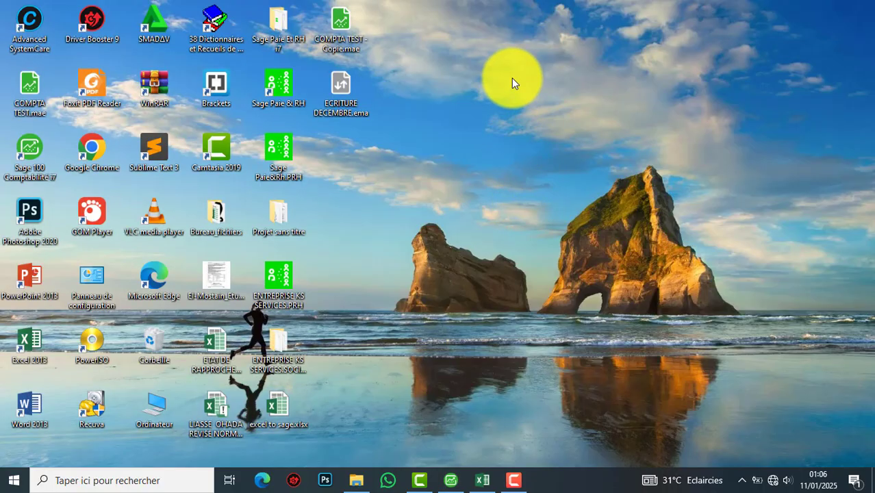
pyautogui.rightClick(512, 79)
pyautogui.click(557, 124)
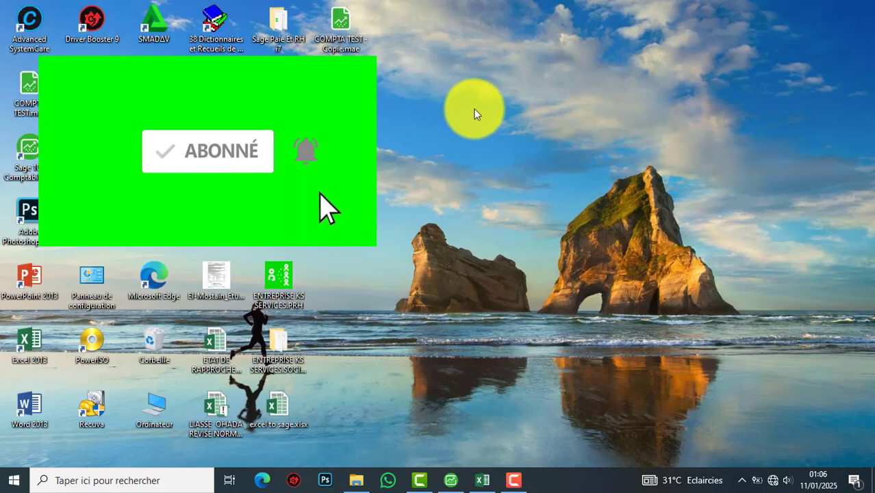
pyautogui.rightClick(470, 87)
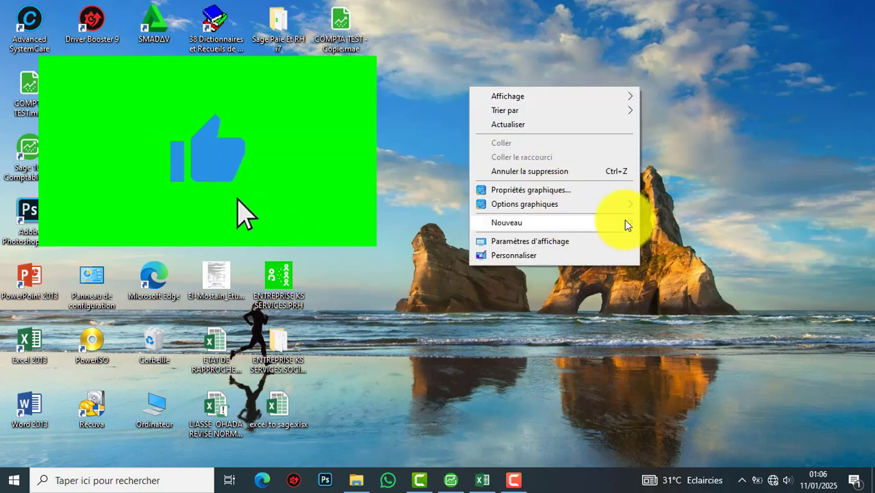
pyautogui.moveTo(625, 219)
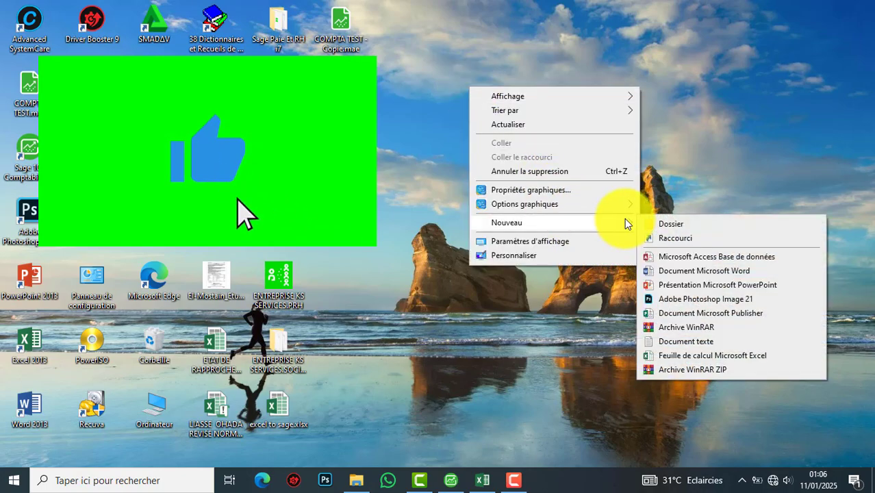
pyautogui.click(686, 342)
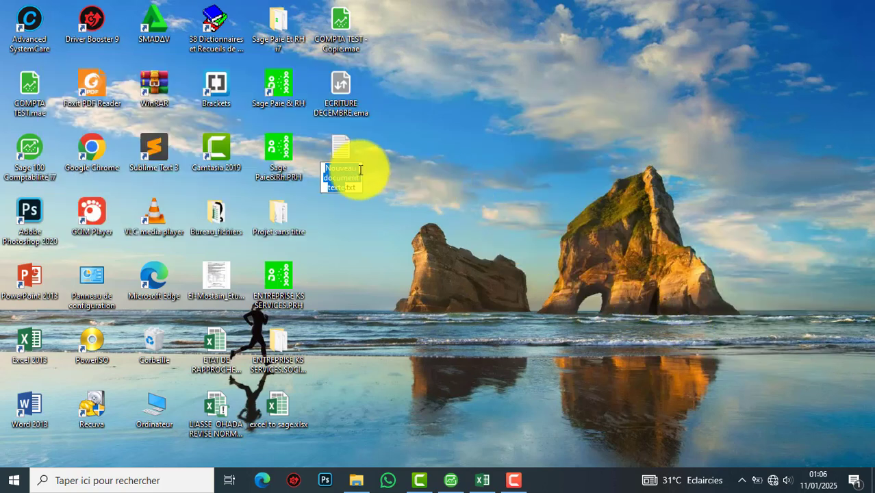
pyautogui.write('TEST')
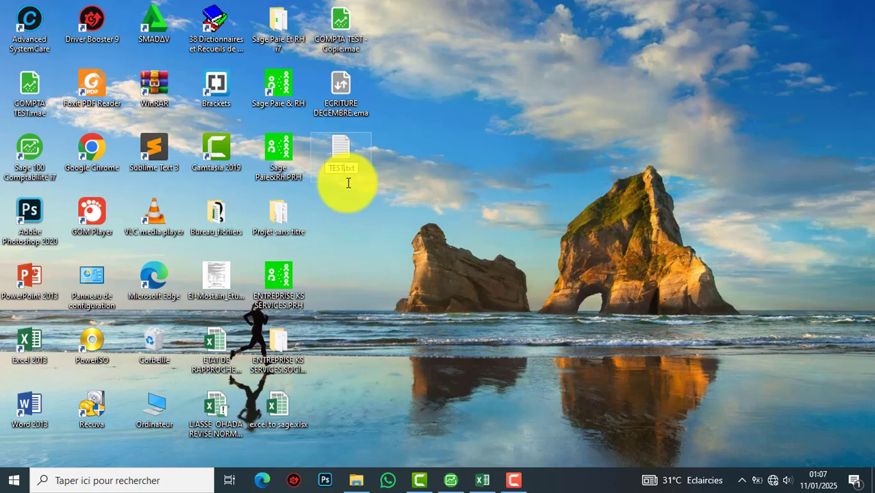
pyautogui.press('Return')
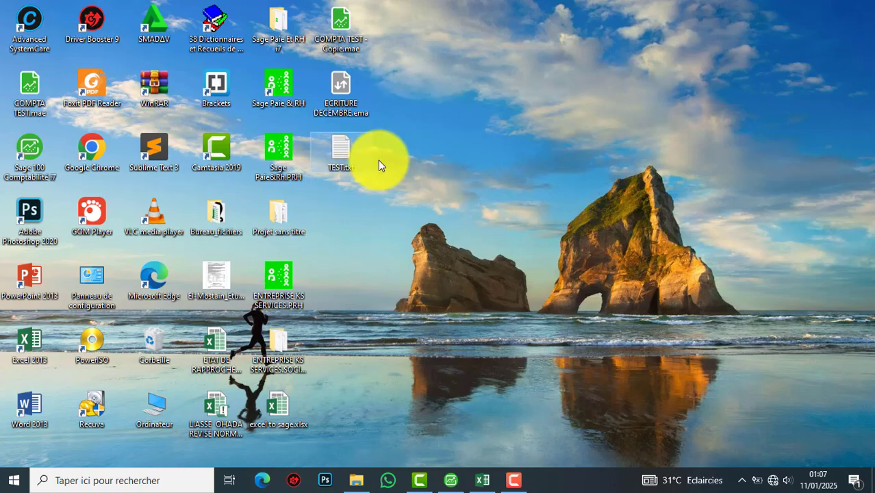
# - Switch to the excel to sage.xlsx workbook and copy the accounting entries in A2:J15, without the header row
pyautogui.click(483, 480)
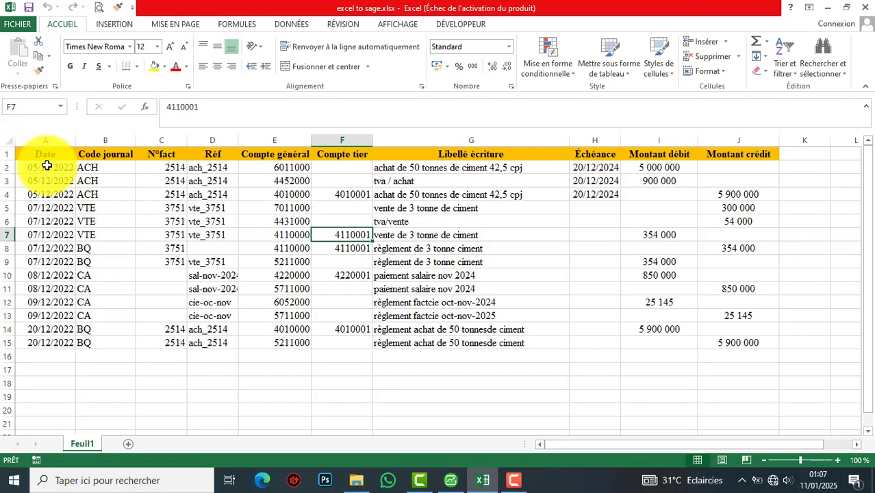
pyautogui.click(53, 170)
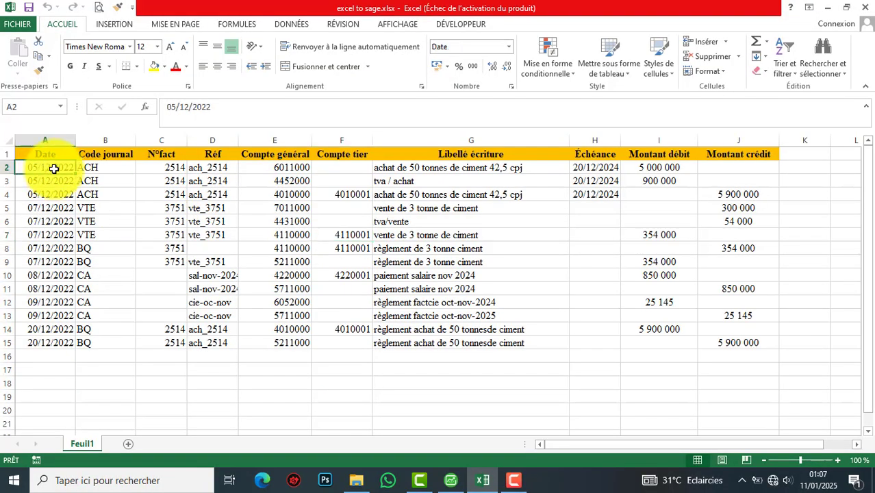
pyautogui.keyDown('shift'); pyautogui.click(740, 343); pyautogui.keyUp('shift')
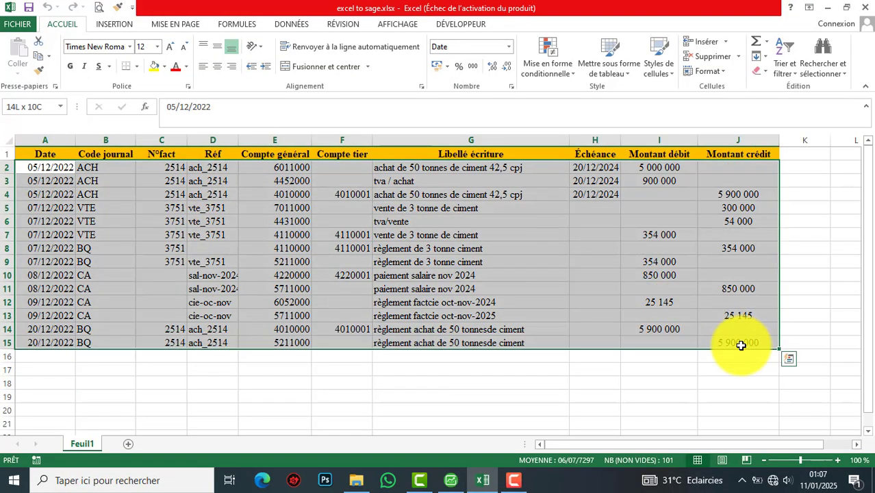
pyautogui.rightClick(418, 235)
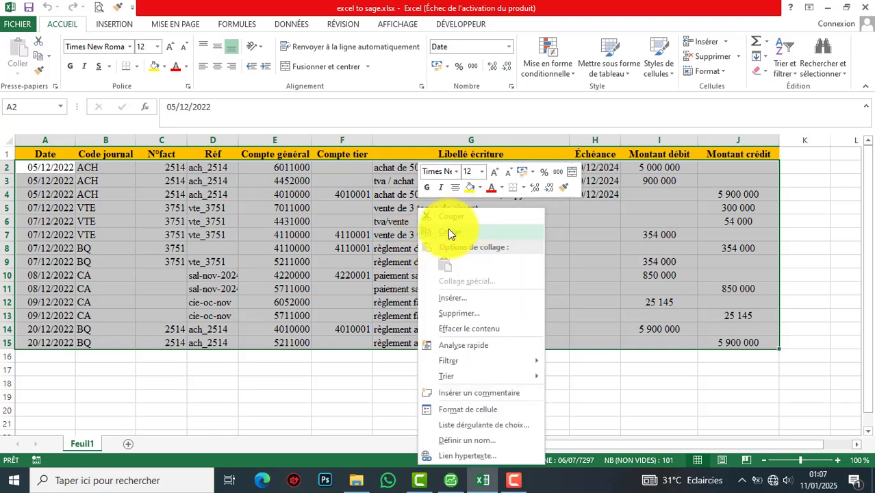
pyautogui.click(448, 228)
# - Open TEST.txt from the desktop in Bloc-notes and paste the copied accounting entries into it
pyautogui.press('super+d')
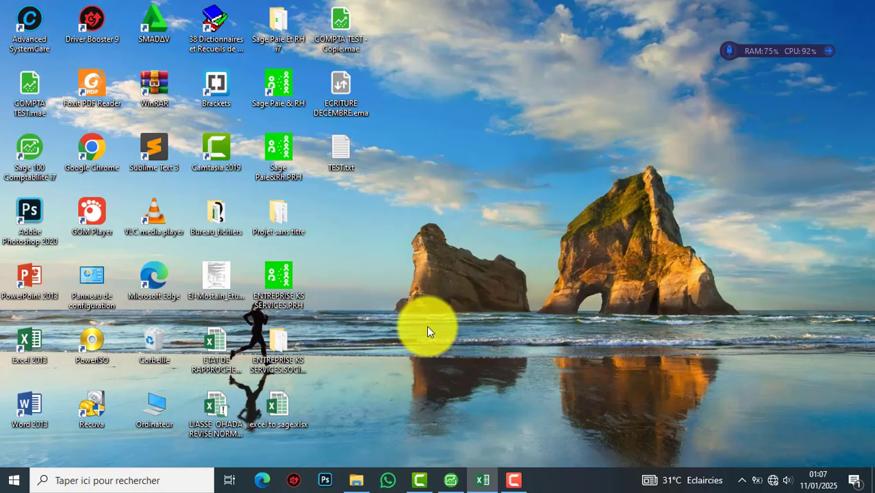
pyautogui.click(338, 142)
pyautogui.doubleClick(338, 146)
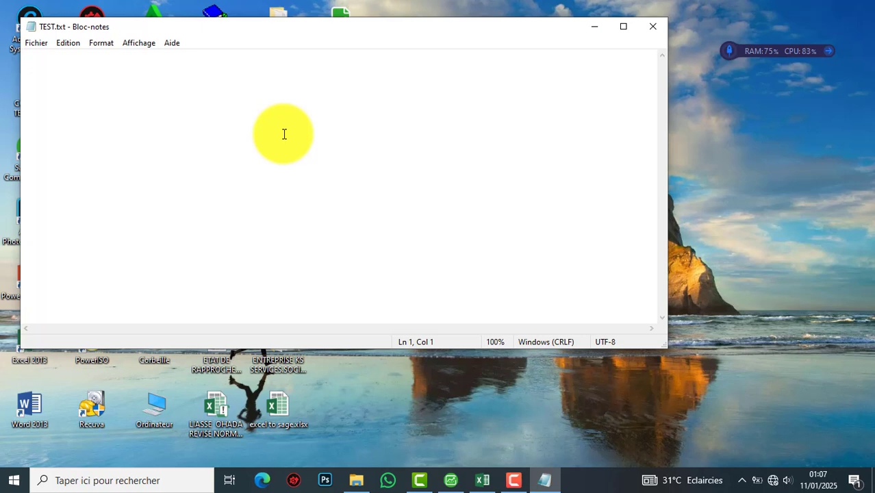
pyautogui.hotkey('ctrl', 'v')
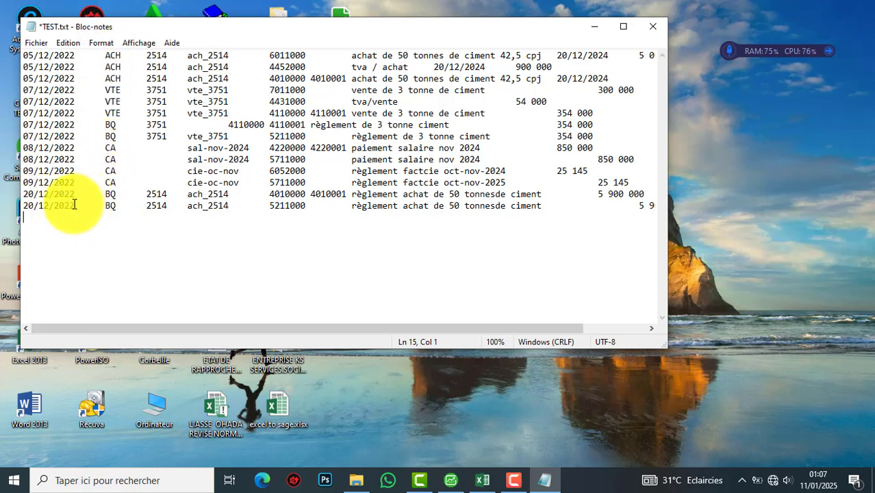
# - Replace every tab separator in TEST.txt with a semicolon and save the file
pyautogui.moveTo(74, 206); pyautogui.dragTo(101, 205)
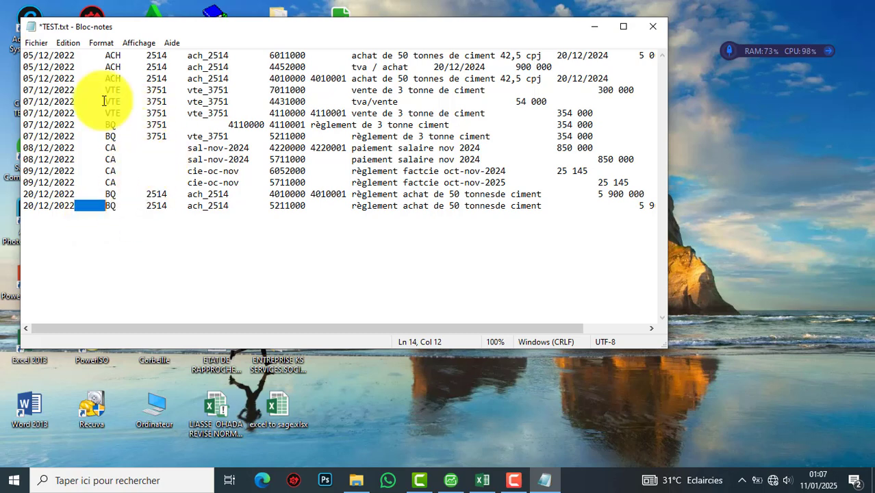
pyautogui.click(72, 42)
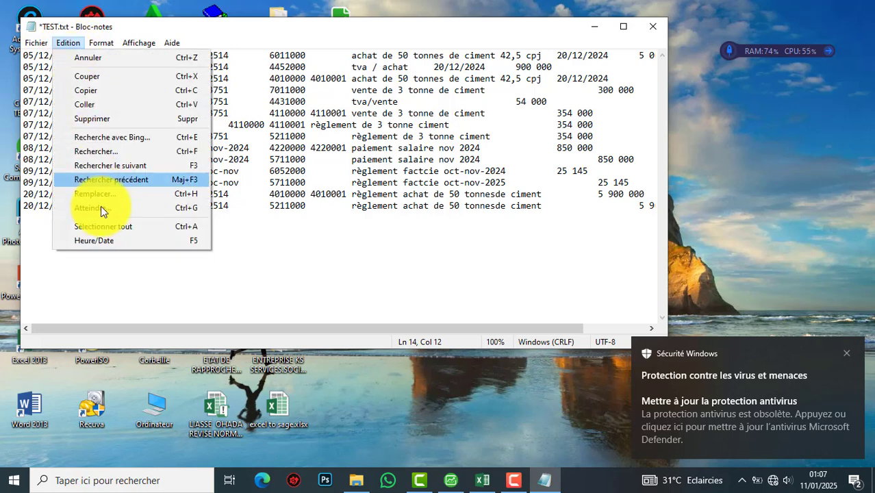
pyautogui.click(133, 193)
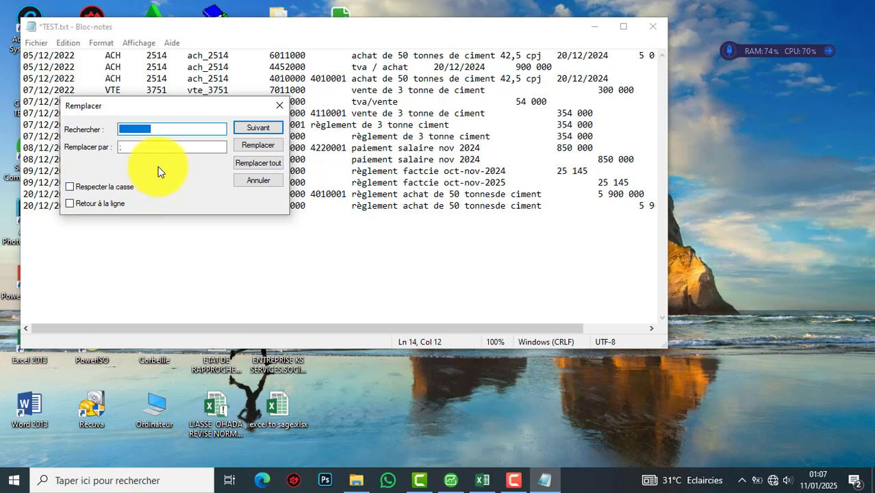
pyautogui.click(129, 146)
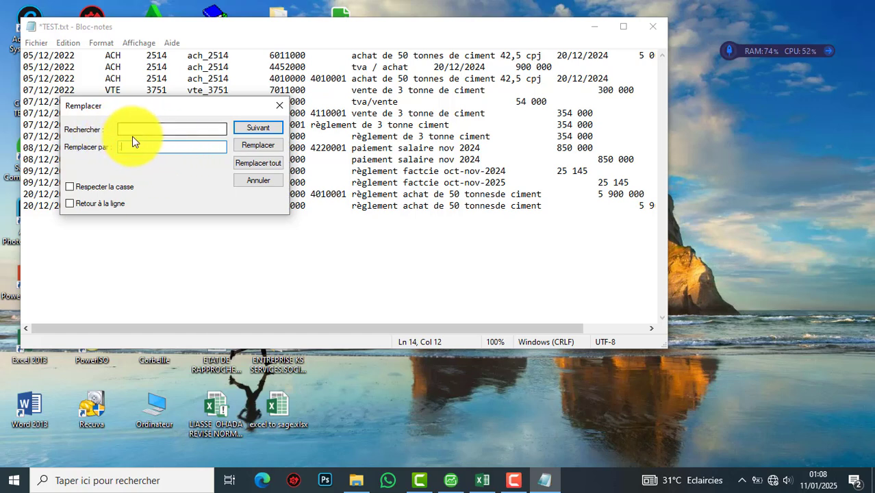
pyautogui.click(267, 164)
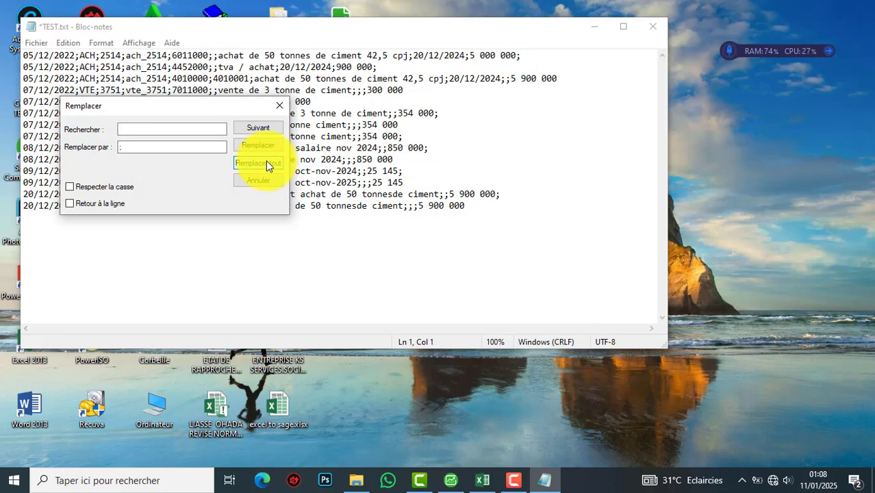
pyautogui.click(277, 108)
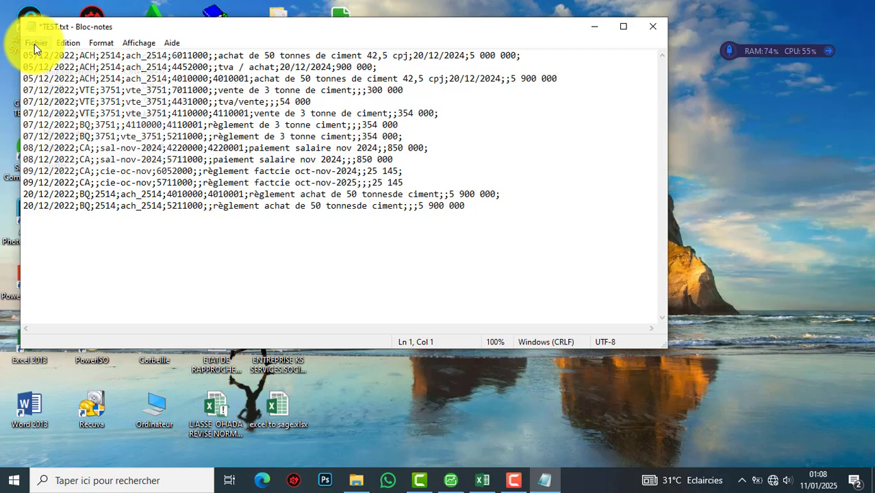
pyautogui.click(35, 43)
pyautogui.click(78, 106)
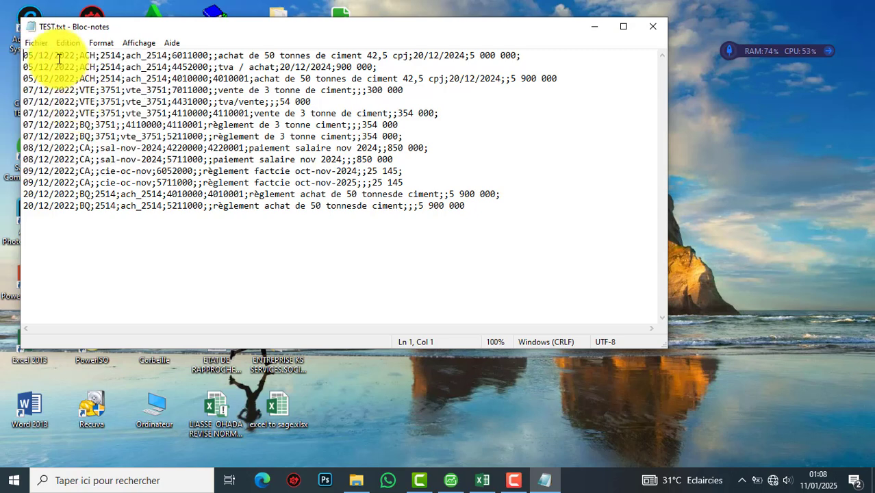
# - Save TEST.txt, close Bloc-notes and refresh the Windows desktop
pyautogui.click(35, 43)
pyautogui.click(66, 100)
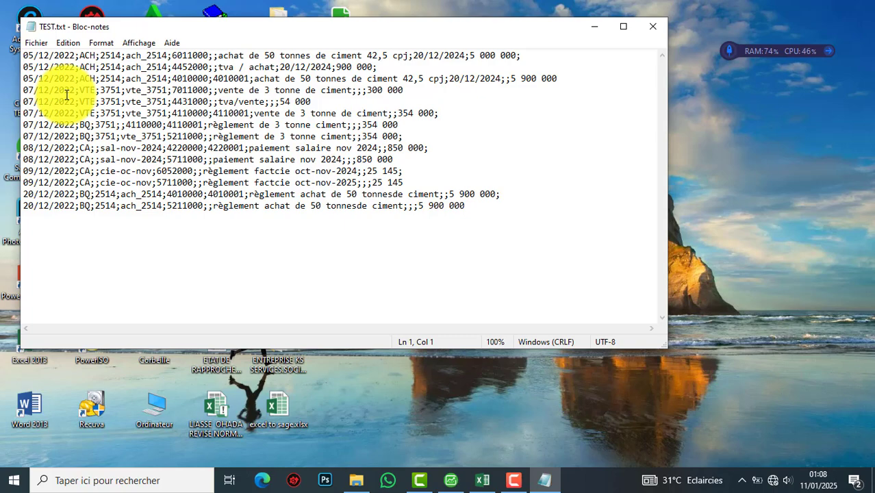
pyautogui.click(652, 27)
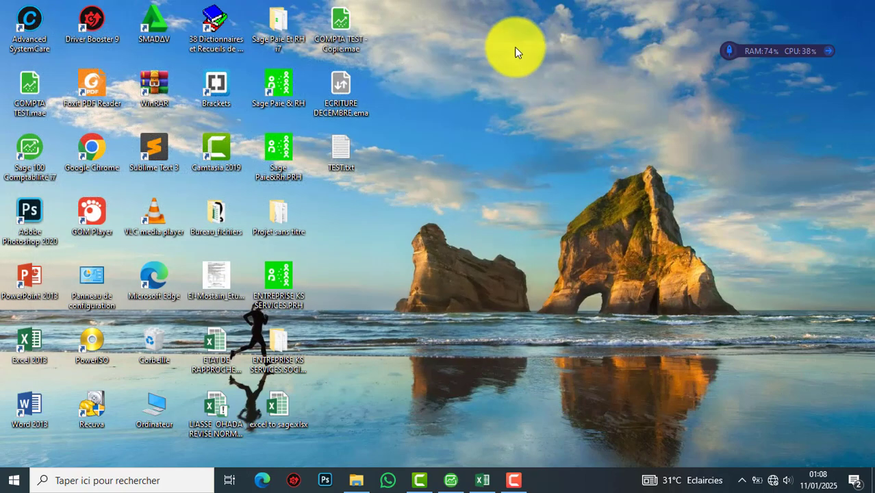
pyautogui.rightClick(544, 88)
pyautogui.click(547, 86)
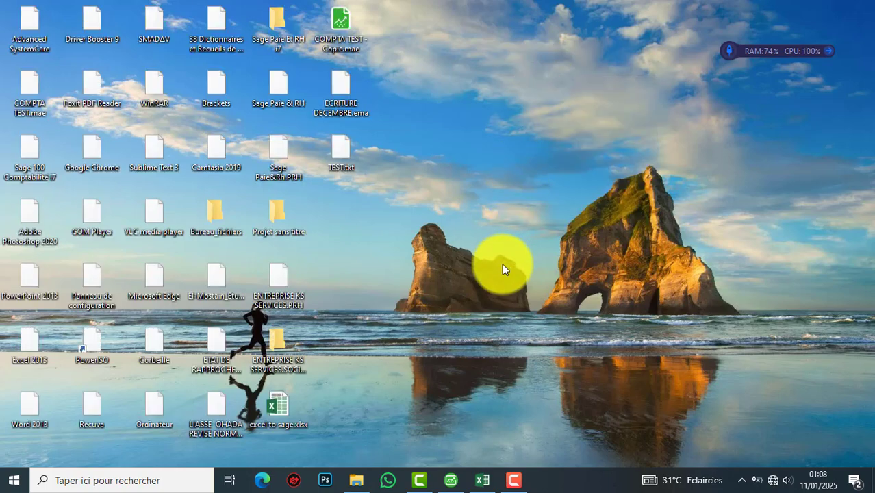
# - Switch to Sage 100 Comptabilité and try to import TEST.txt using the parametrable format ECRITURE DECEMBRE.ema
pyautogui.click(451, 480)
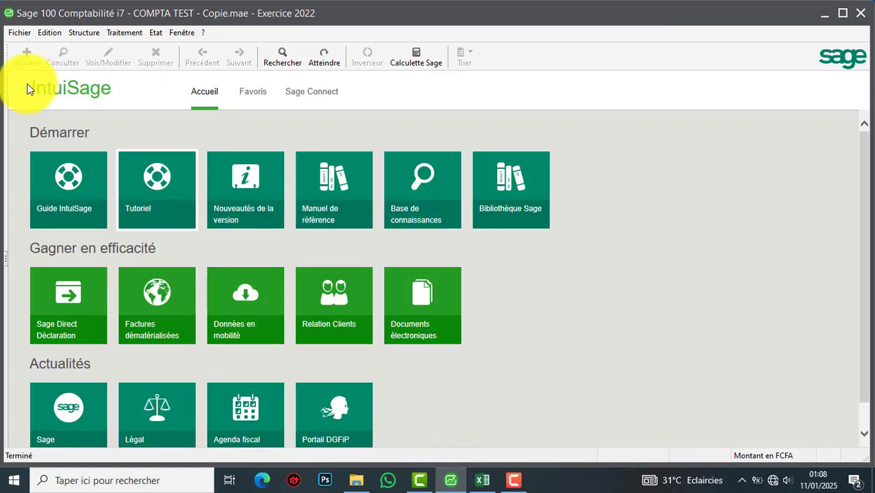
pyautogui.click(18, 33)
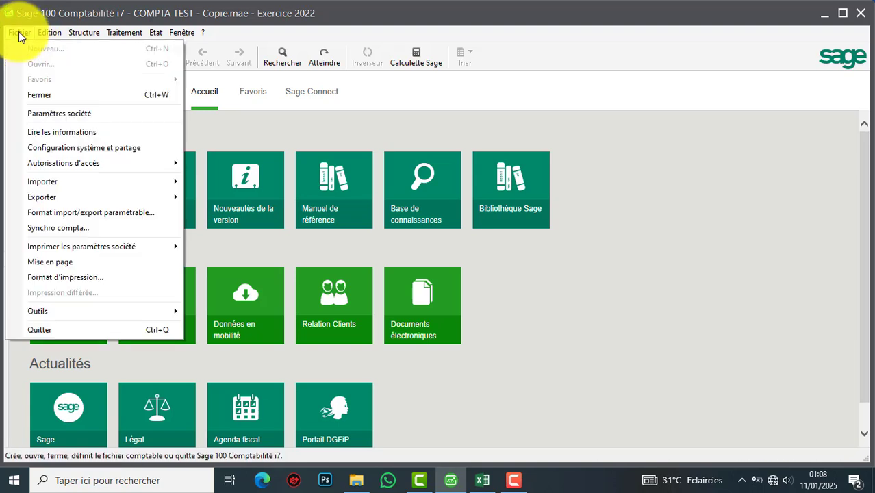
pyautogui.moveTo(83, 182)
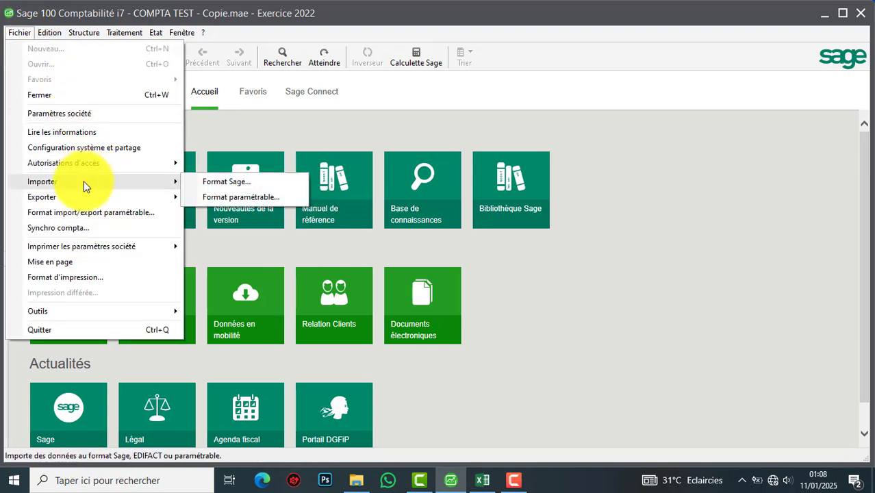
pyautogui.click(237, 197)
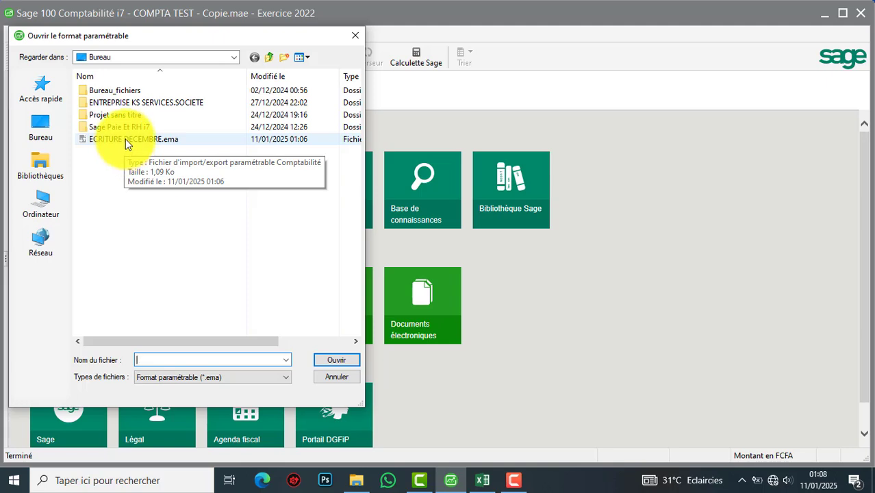
pyautogui.click(127, 138)
pyautogui.click(349, 362)
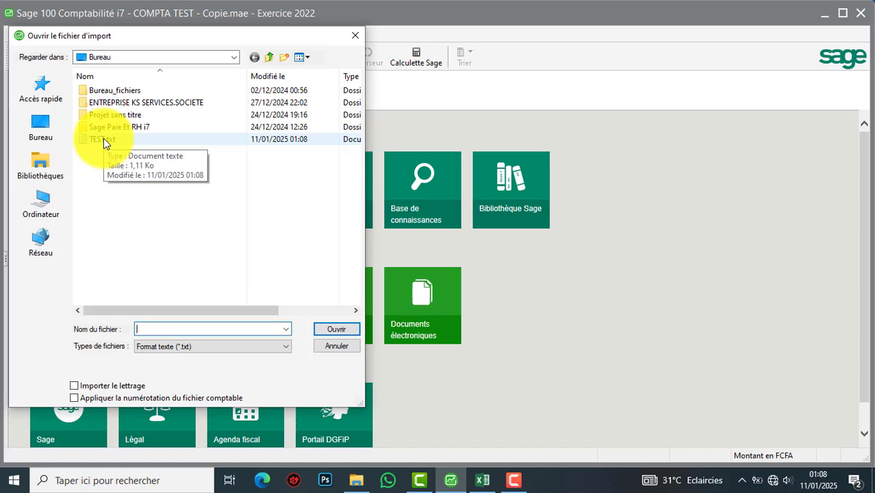
pyautogui.click(103, 138)
pyautogui.click(333, 329)
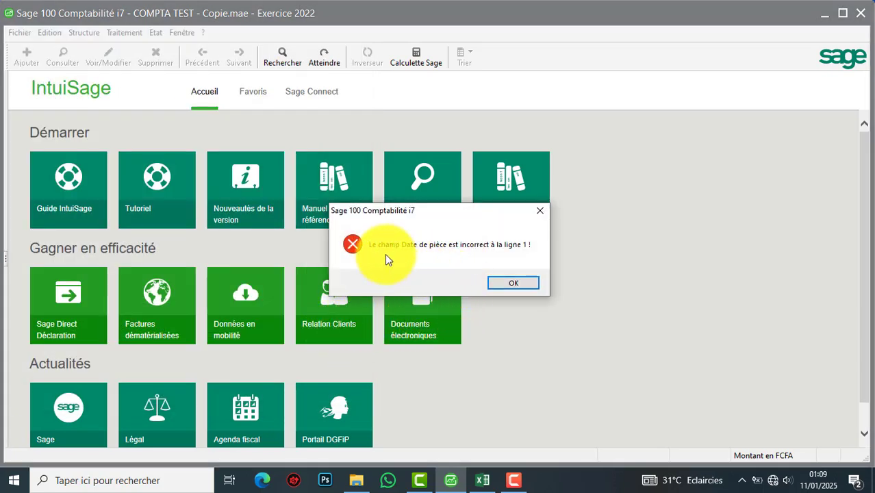
pyautogui.click(506, 285)
# - Open the import format ECRITURE DECEMBRE.ema from the Windows desktop for editing in Sage 100 Comptabilité
pyautogui.moveTo(451, 483)
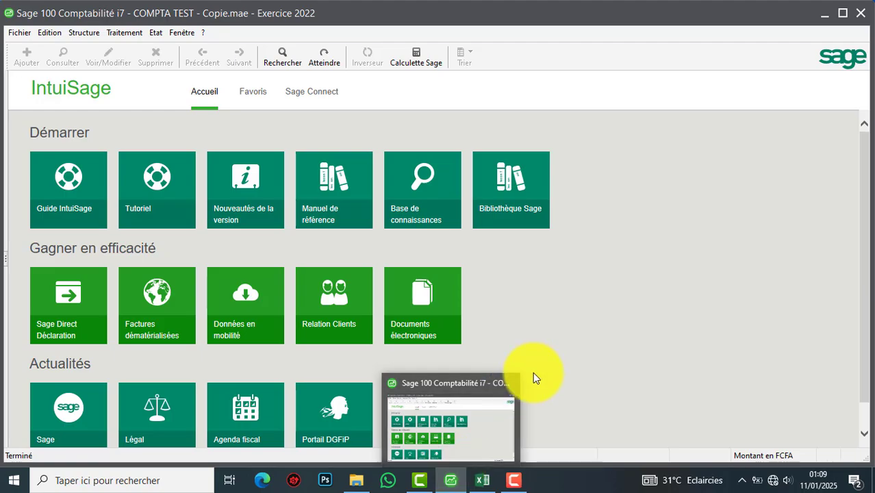
pyautogui.press('super+d')
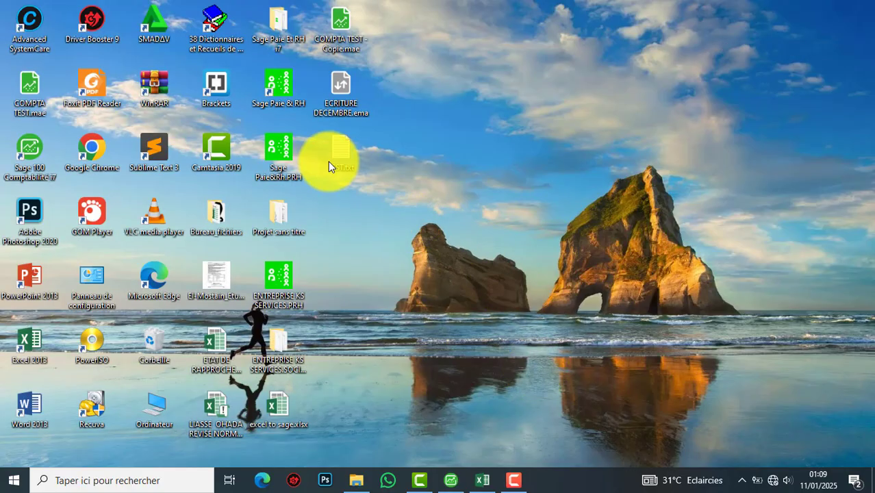
pyautogui.doubleClick(341, 86)
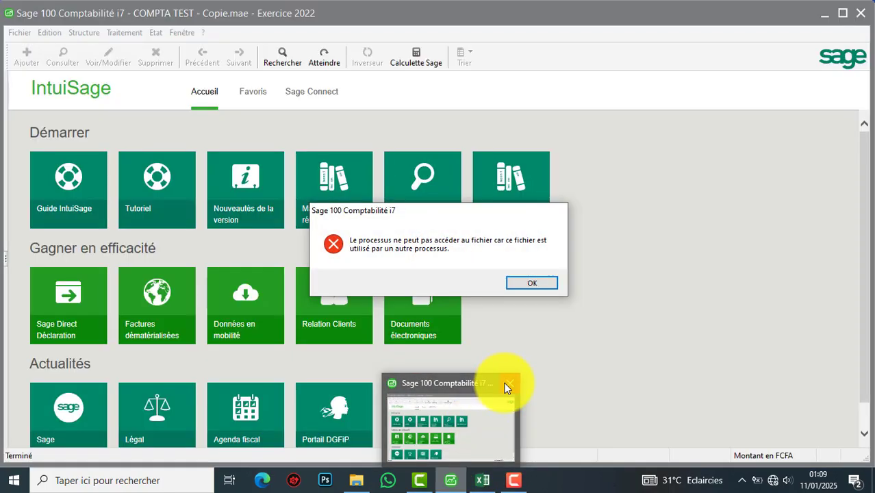
pyautogui.click(501, 384)
pyautogui.click(534, 285)
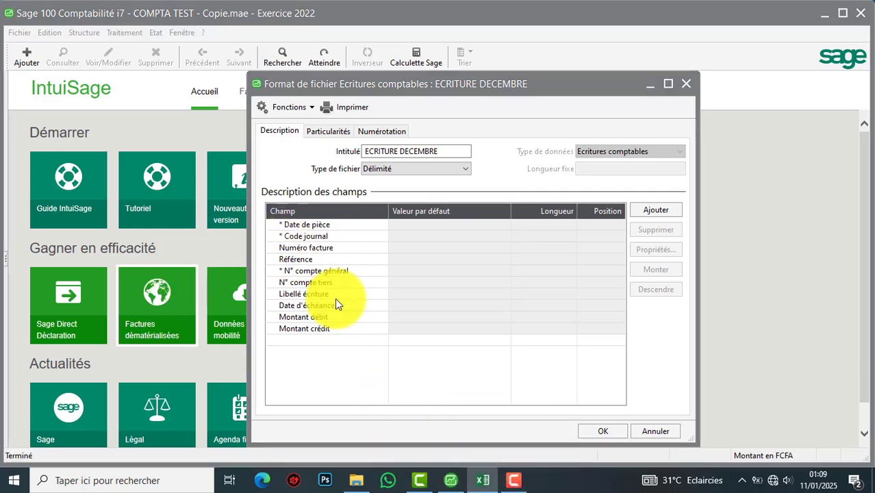
# - Check how the dates are written in the Date and Échéance columns of excel to sage.xlsx and return to Sage 100 Comptabilité
pyautogui.hotkey('alt', 'Tab')
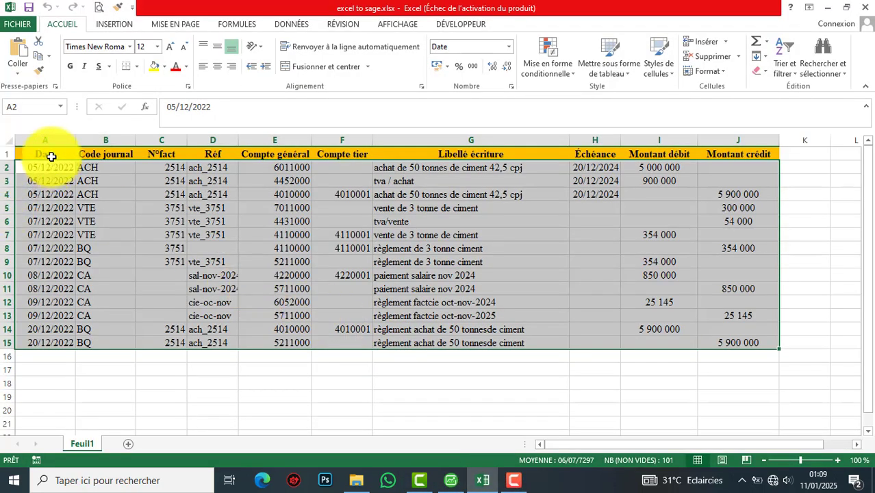
pyautogui.click(60, 212)
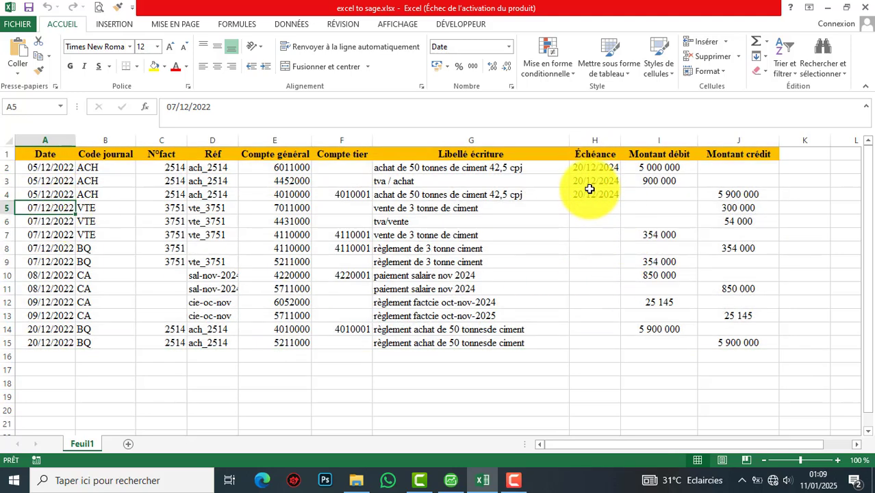
pyautogui.click(451, 480)
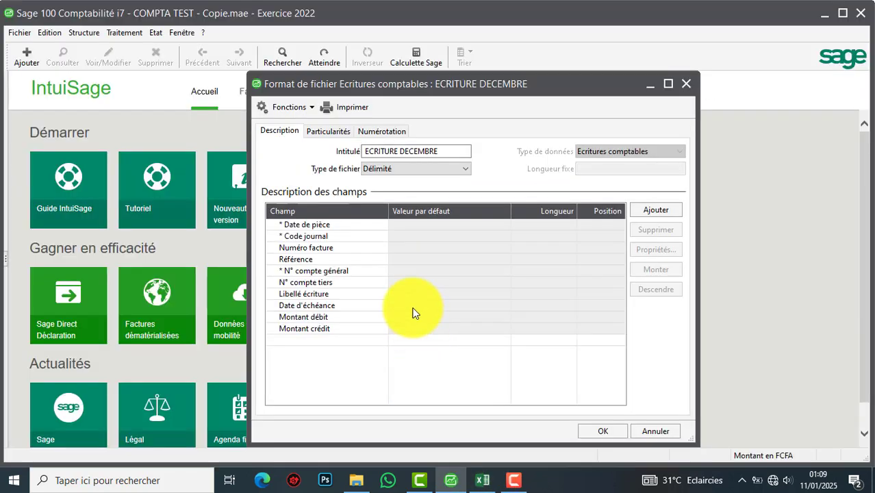
# - Set the format of the Date de pièce field to jj/mm/aaaa
pyautogui.click(307, 224)
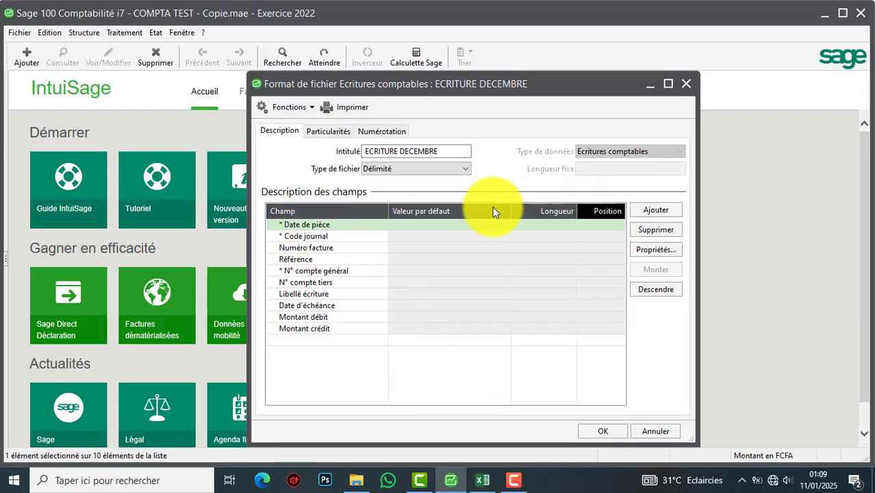
pyautogui.click(652, 250)
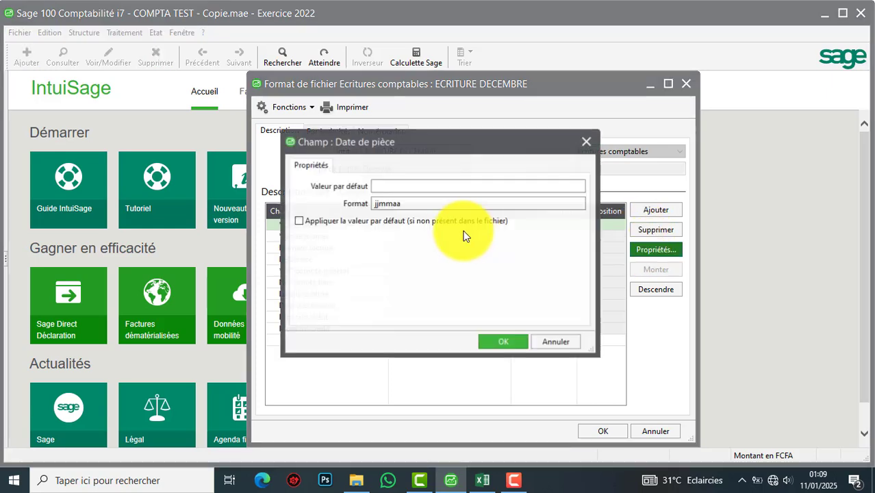
pyautogui.click(380, 202)
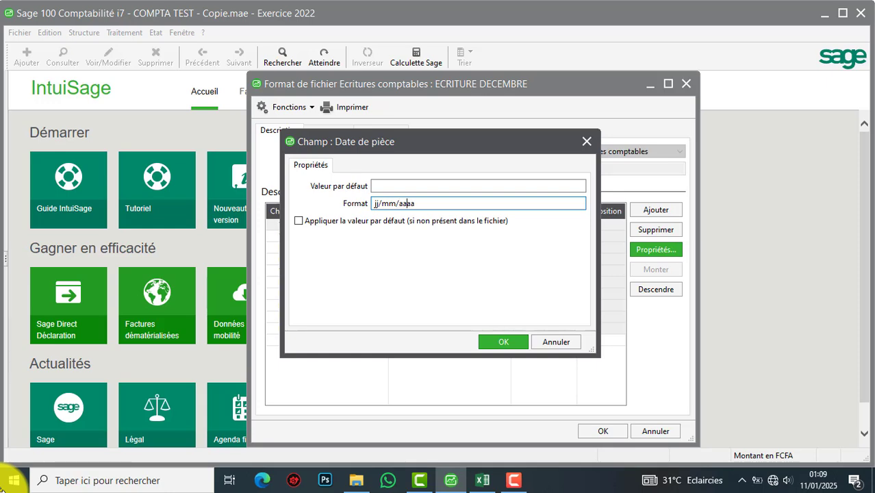
pyautogui.click(504, 343)
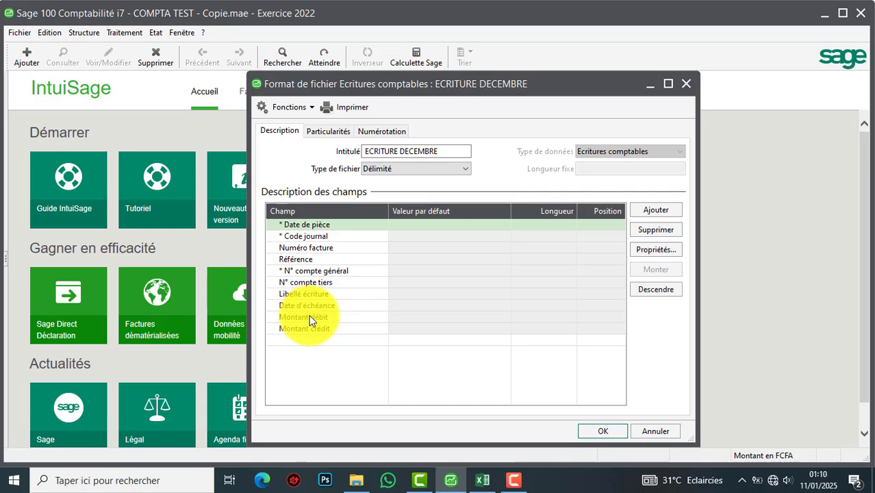
# - Add slash separators between day, month and year in the Date d'échéance field's format and save the ECRITURE DECEMBRE format
pyautogui.click(314, 306)
pyautogui.click(650, 249)
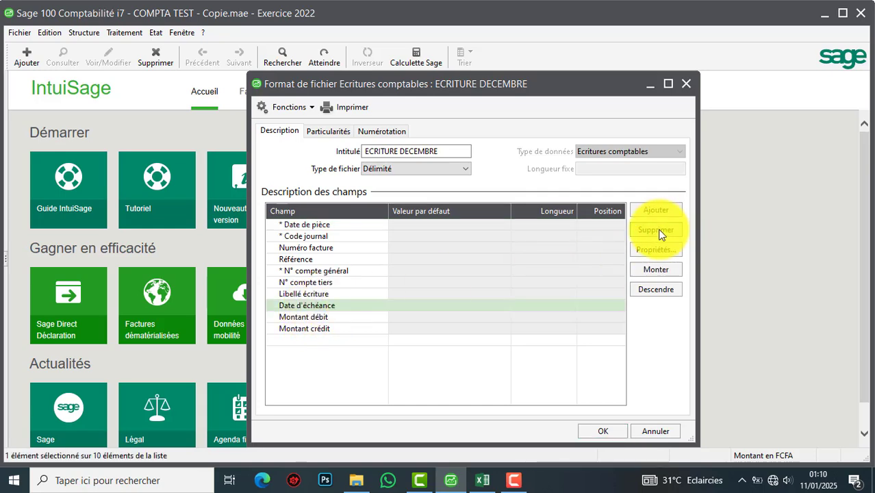
pyautogui.click(383, 202)
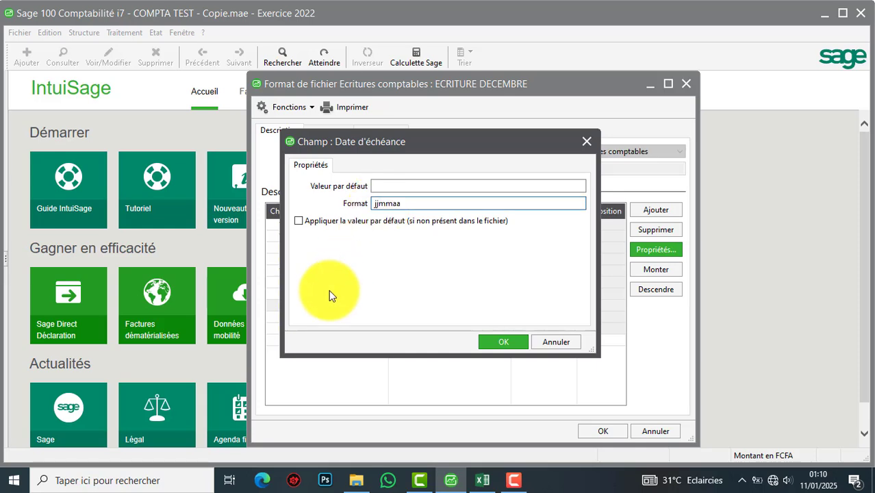
pyautogui.write('/')
pyautogui.press('Right')
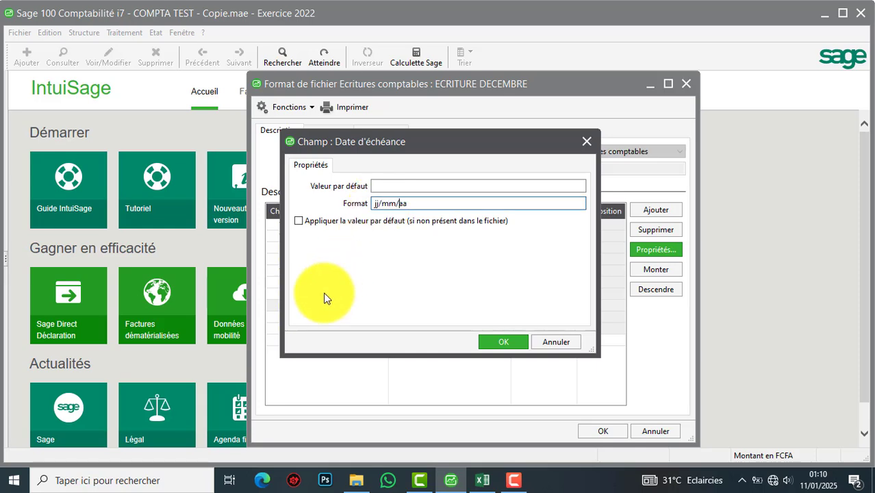
pyautogui.click(493, 344)
pyautogui.click(598, 433)
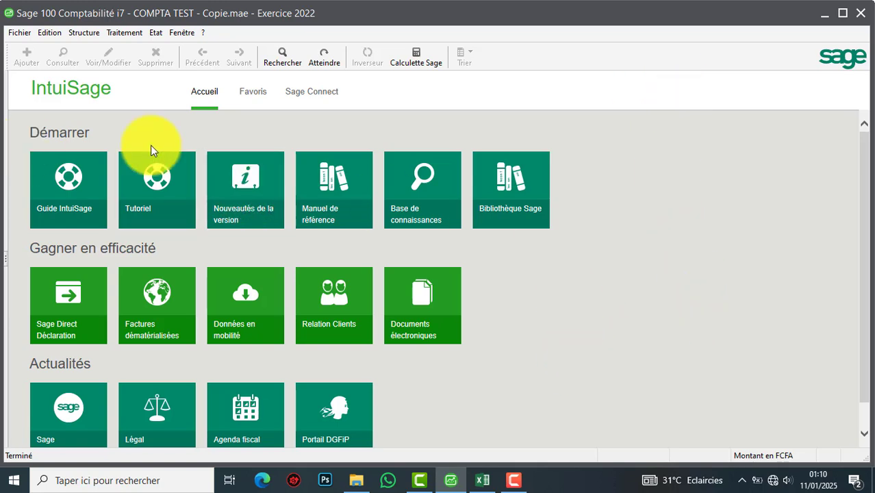
# - Import TEST.txt from the desktop using the parametrable format ECRITURE DECEMBRE.ema
pyautogui.click(21, 33)
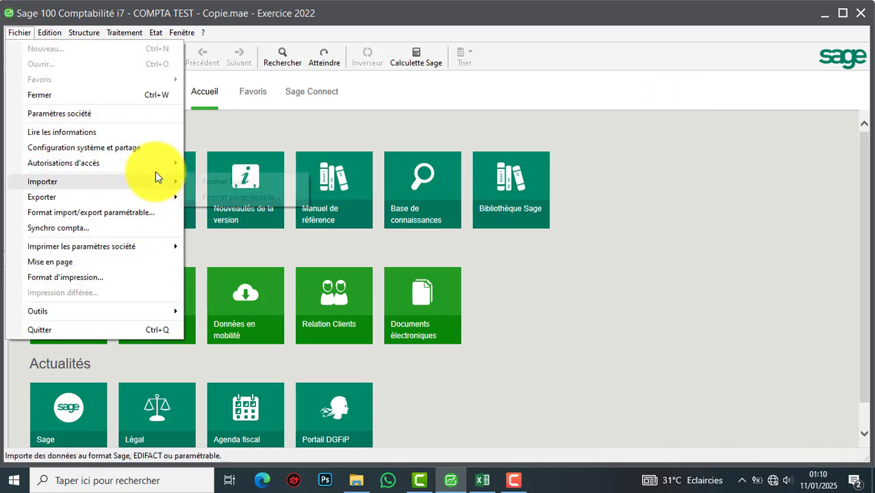
pyautogui.moveTo(152, 182)
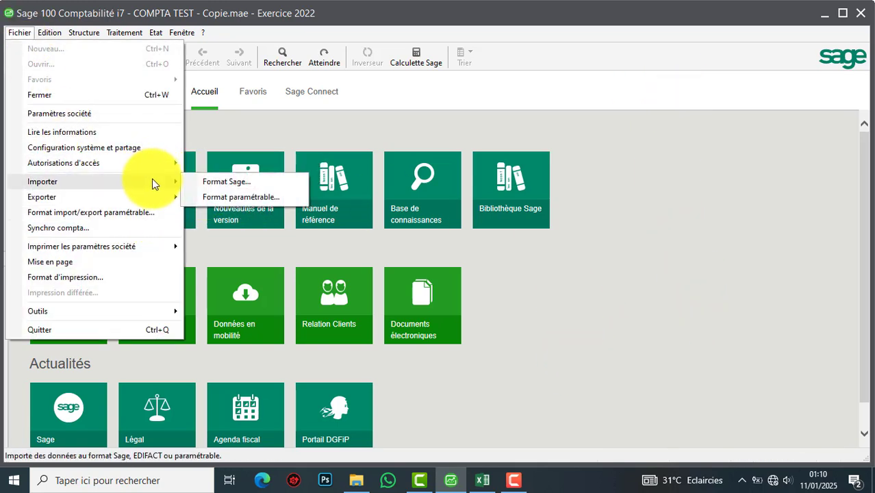
pyautogui.click(253, 196)
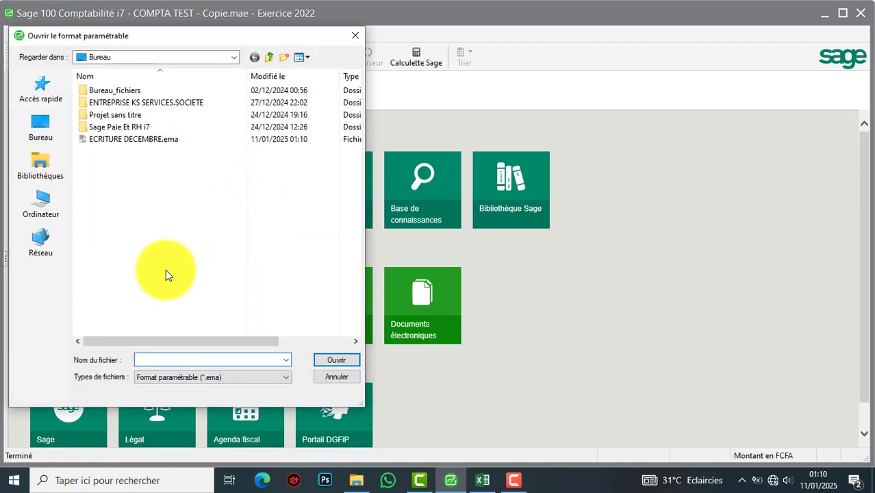
pyautogui.doubleClick(135, 136)
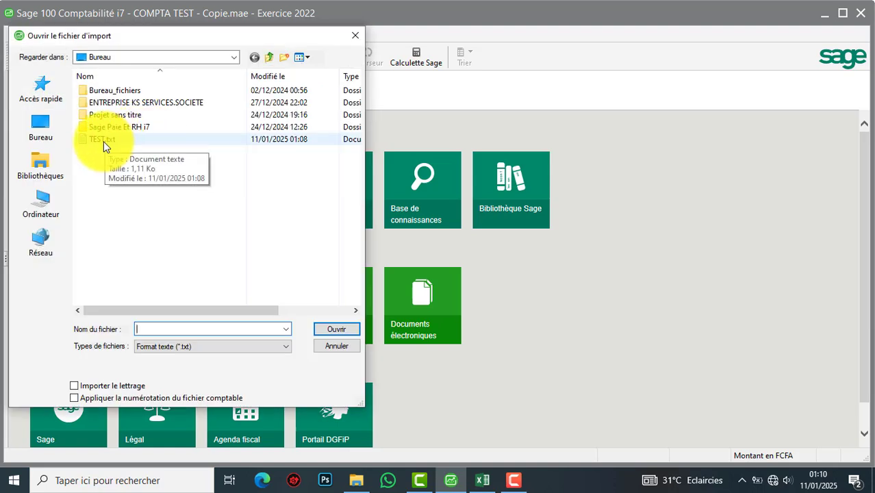
pyautogui.click(103, 141)
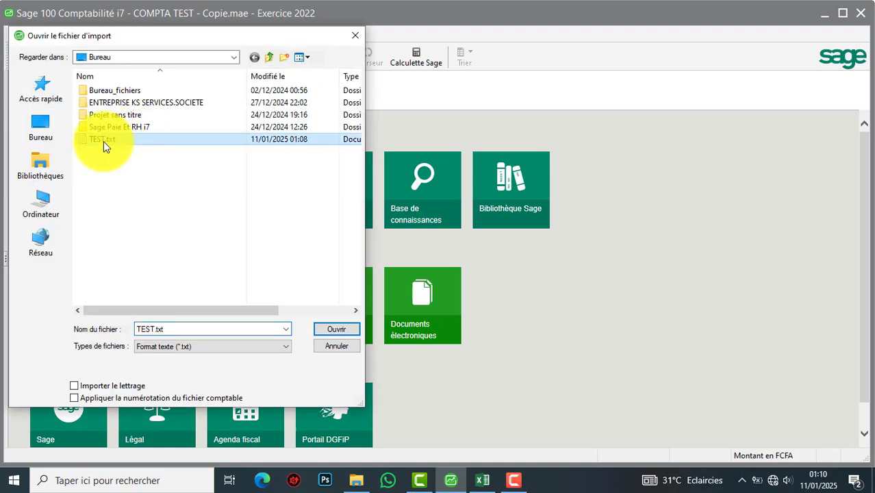
pyautogui.click(337, 327)
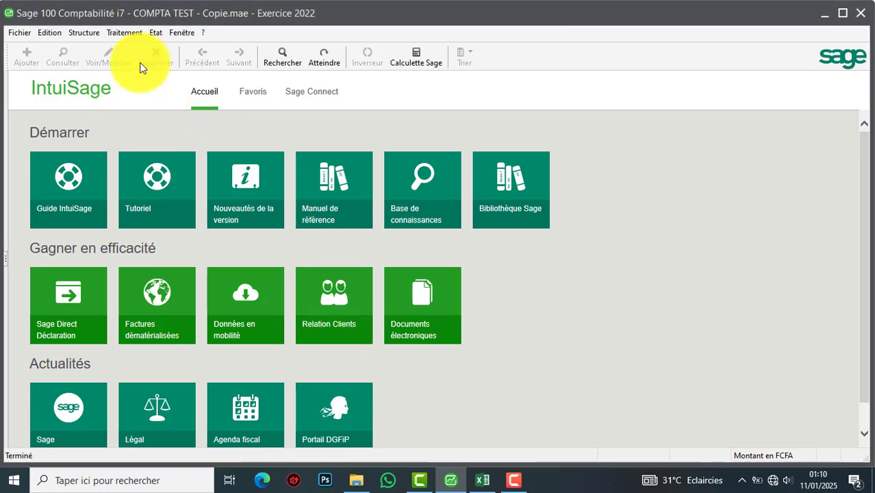
# - Examine the déc.22 journals in Journaux de saisie and compare them with the journal entries in excel to sage.xlsx
pyautogui.click(123, 32)
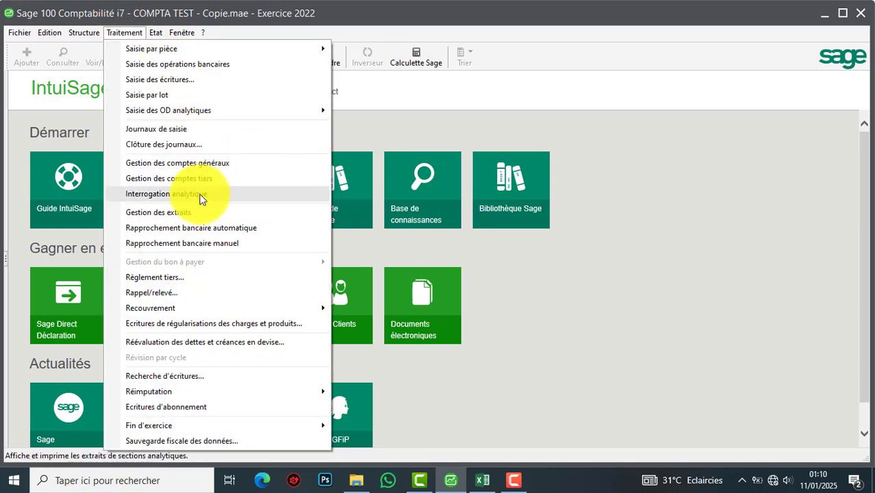
pyautogui.click(182, 135)
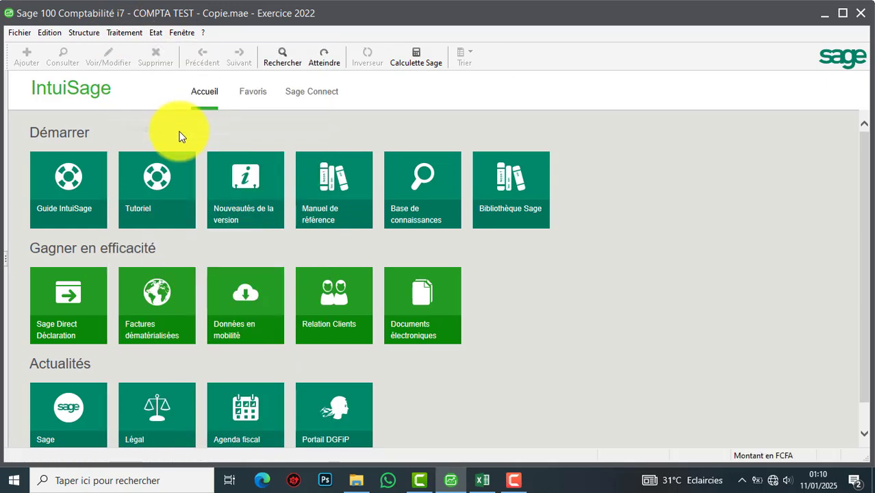
pyautogui.scroll(-4, 378, 222)
pyautogui.scroll(-14, 380, 230)
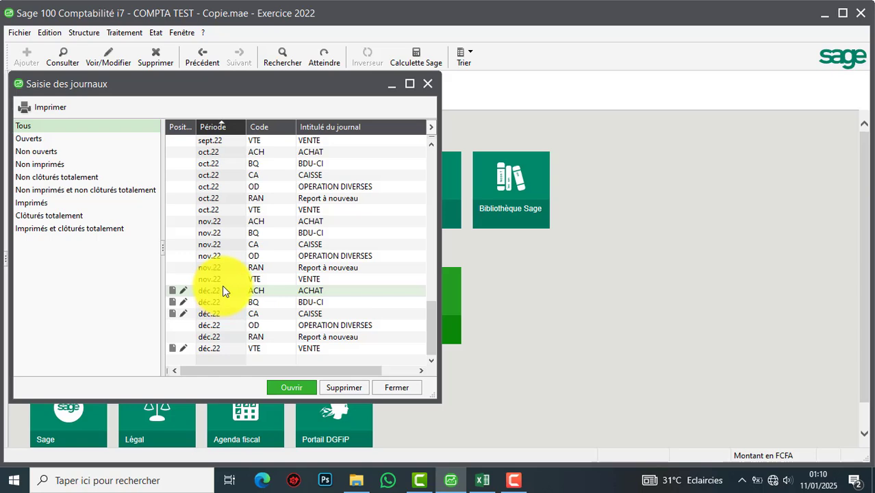
pyautogui.click(482, 481)
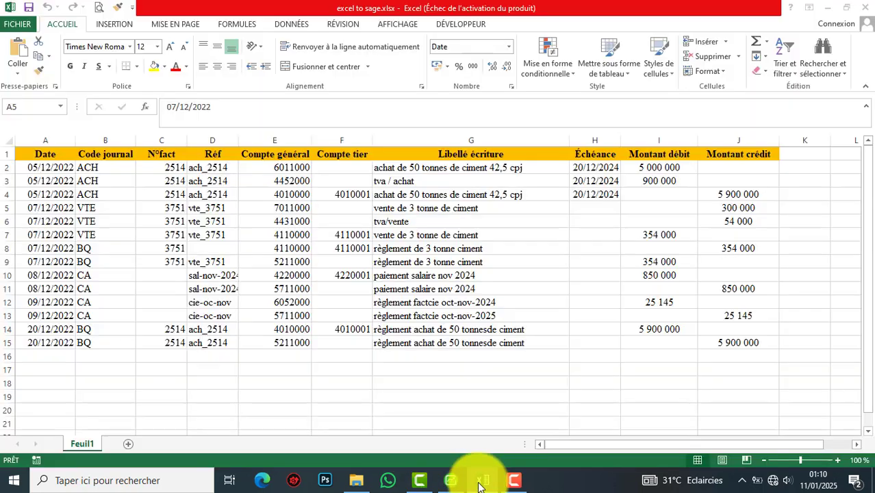
pyautogui.click(250, 207)
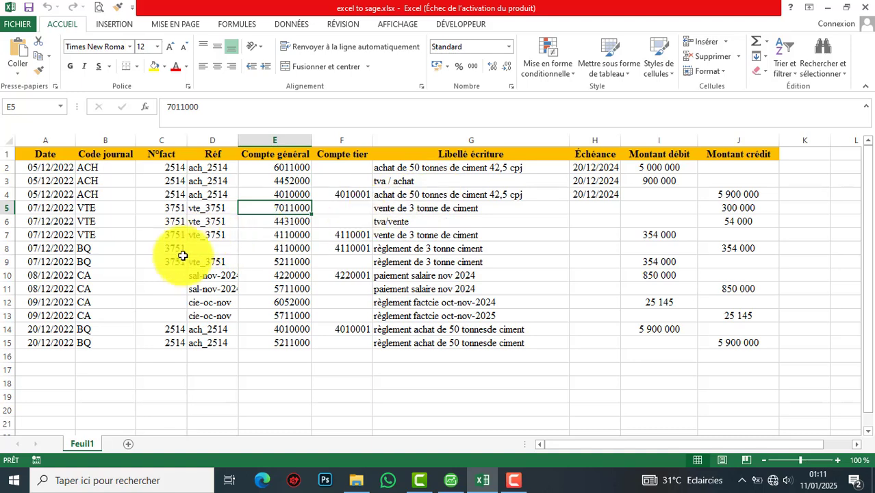
# - Switch from the Excel entries to Sage 100 Comptabilité and review the ACHAT and VENTE journals for déc.22
pyautogui.click(87, 276)
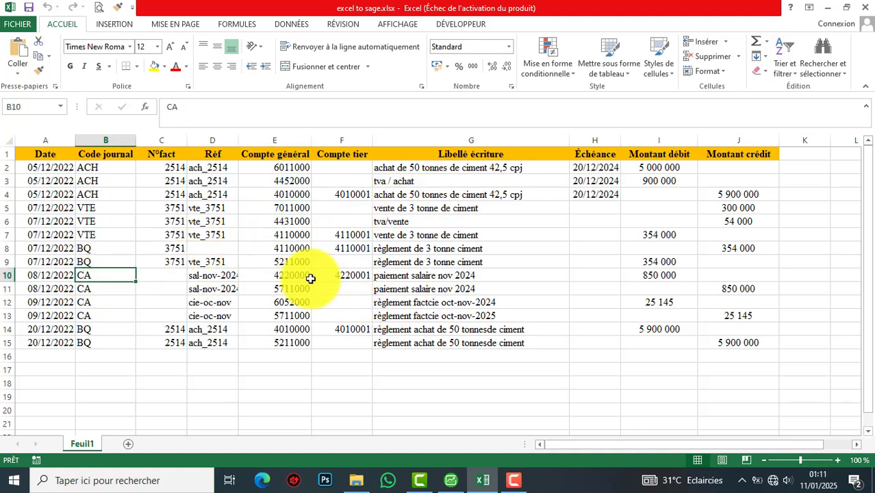
pyautogui.click(451, 480)
pyautogui.doubleClick(233, 289)
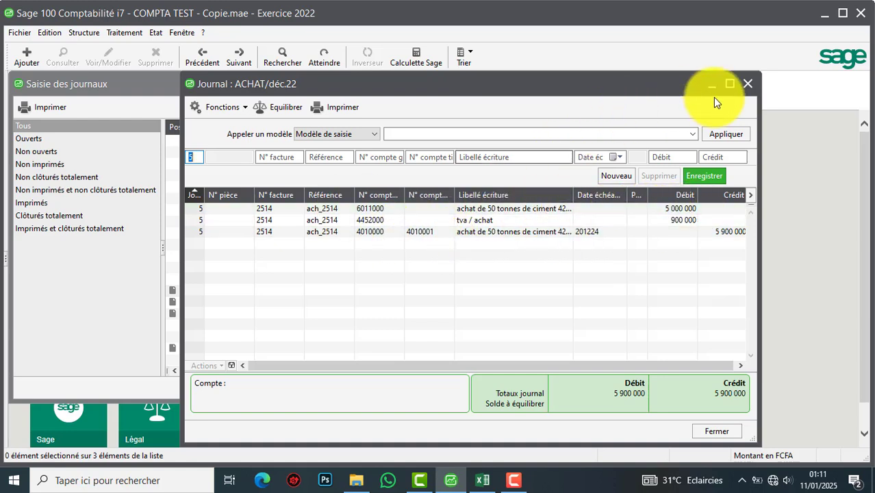
pyautogui.click(746, 84)
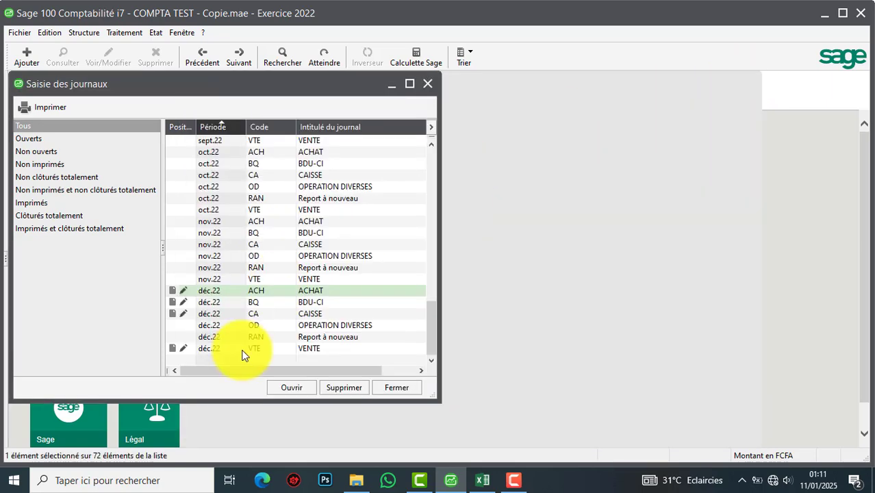
pyautogui.click(246, 347)
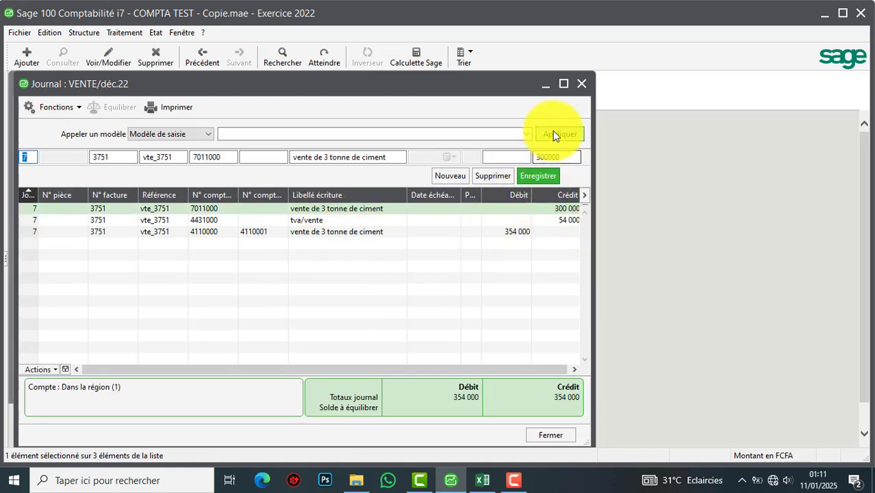
pyautogui.click(581, 83)
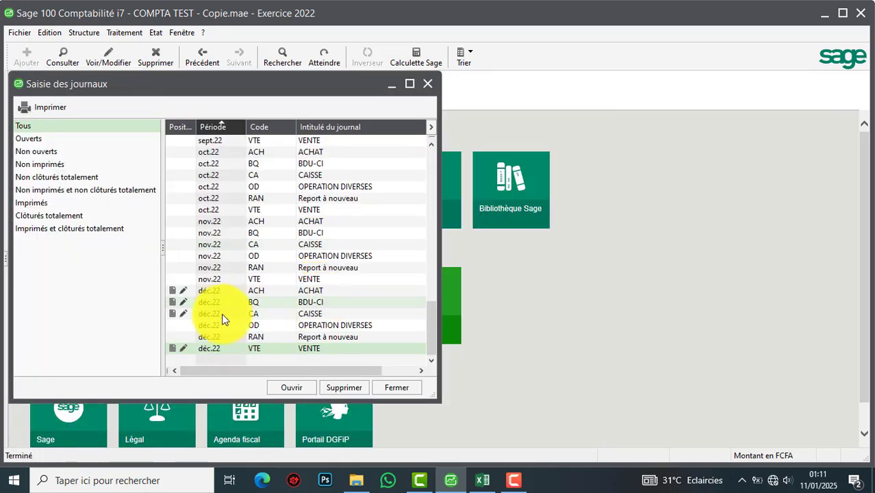
# - Review the salary and cie-oc-nov entries in the CAISSE journal for déc.22, then close it
pyautogui.click(241, 317)
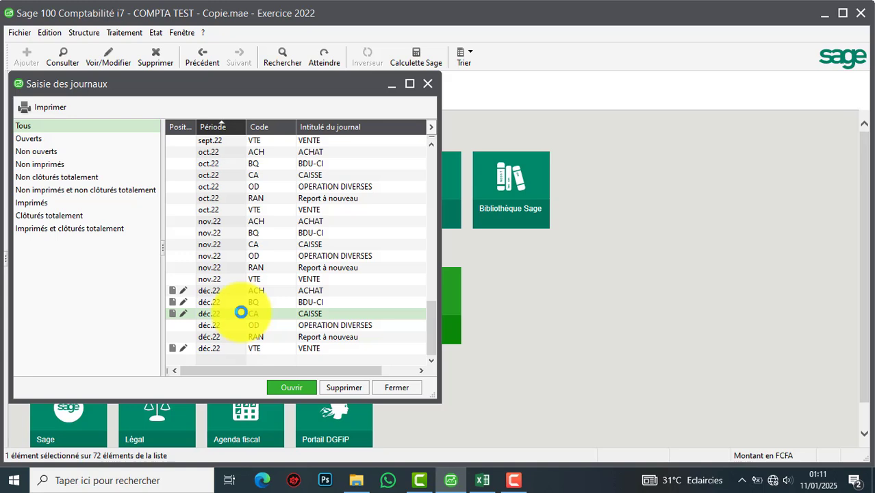
pyautogui.doubleClick(241, 312)
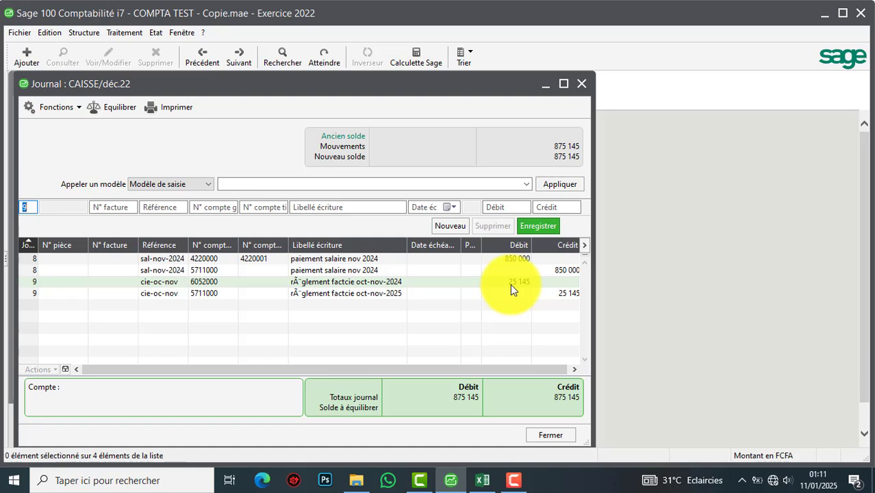
pyautogui.click(567, 299)
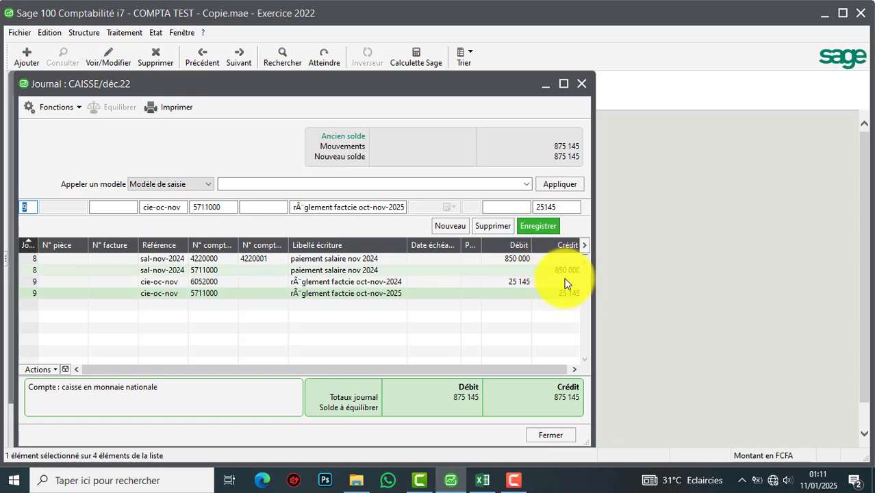
pyautogui.click(563, 269)
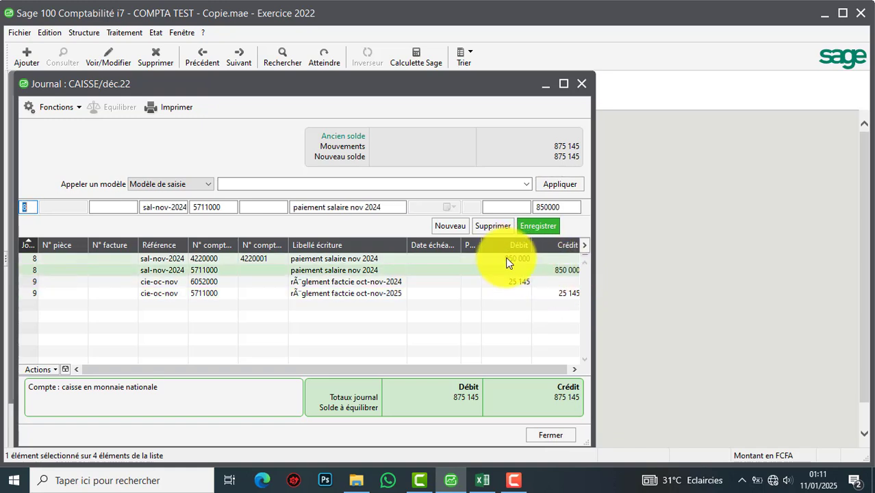
pyautogui.press('Escape')
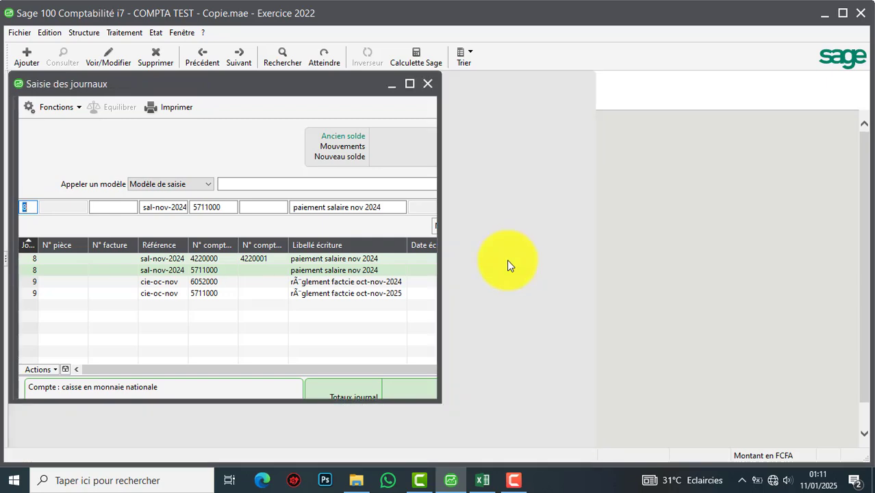
# - Review the payment entries in the BDU-CI journal for déc.22, then close it
pyautogui.click(251, 302)
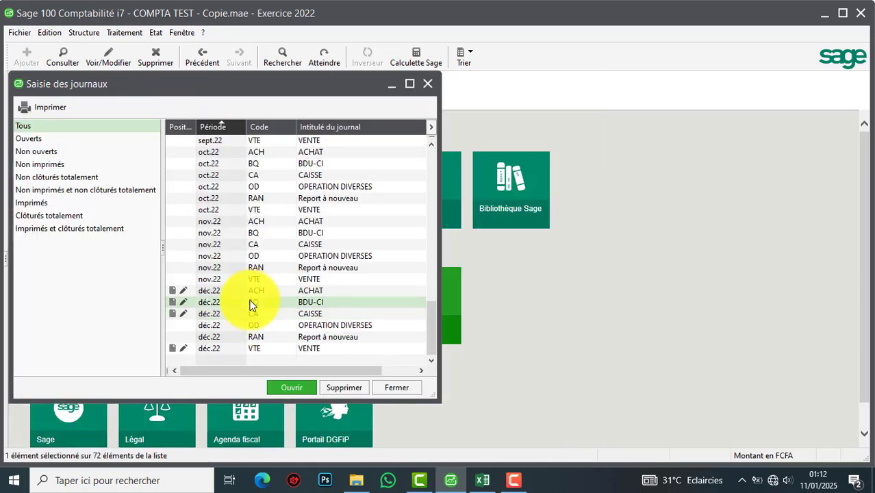
pyautogui.doubleClick(249, 300)
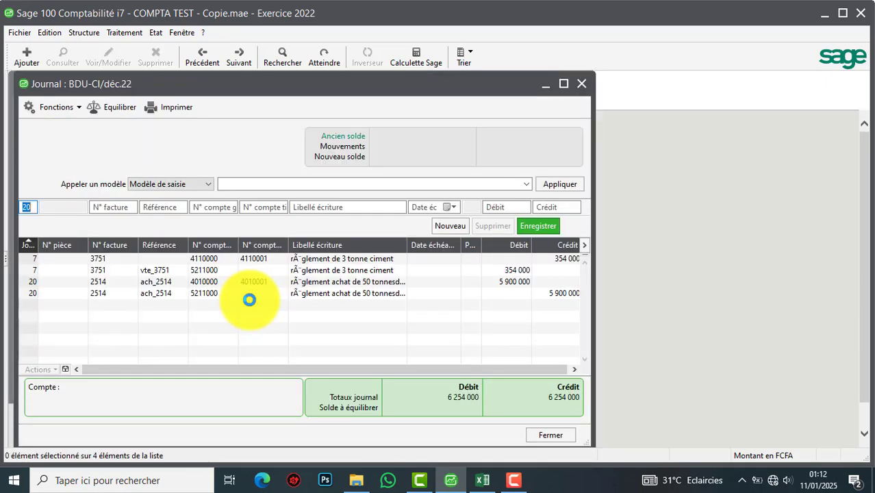
pyautogui.click(557, 298)
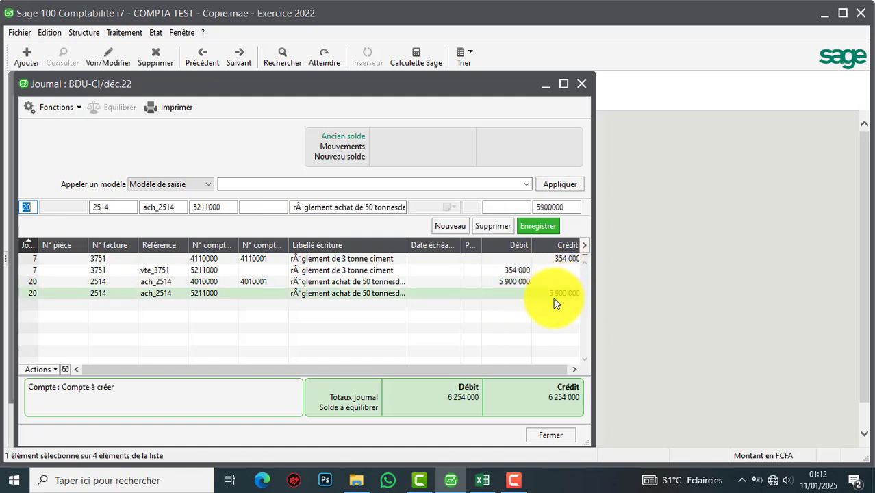
pyautogui.click(502, 271)
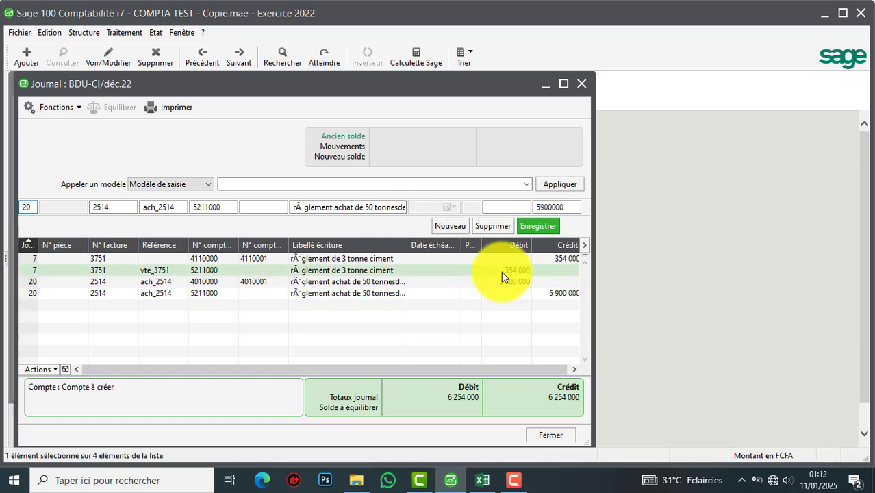
pyautogui.press('Escape')
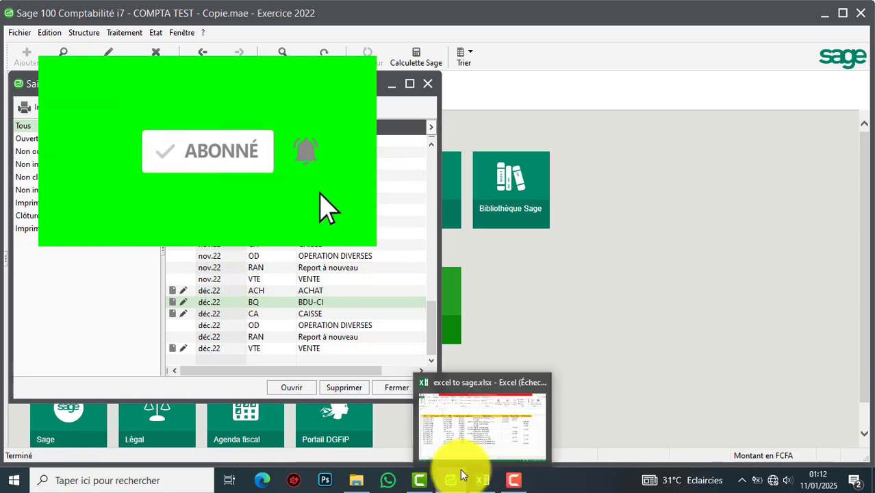
# - Compare the Code journal column in excel to sage.xlsx with the déc.22 journals listed in Sage 100 Comptabilité
pyautogui.click(480, 484)
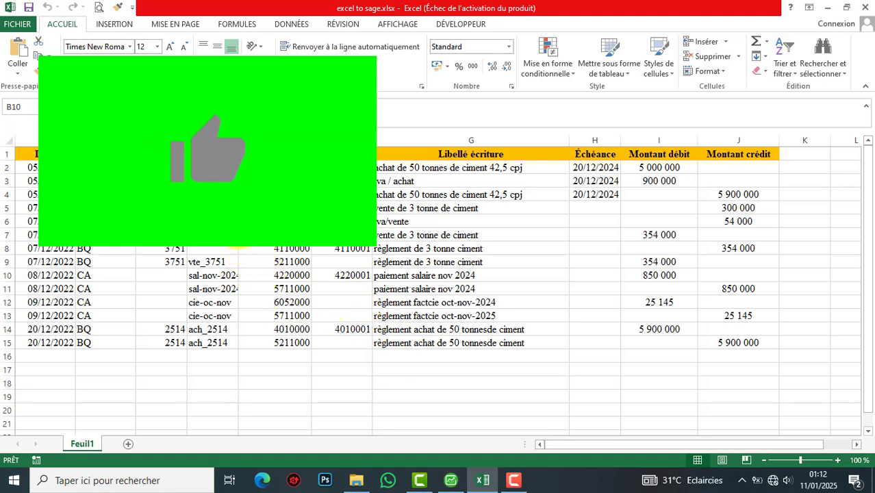
pyautogui.click(106, 275)
pyautogui.moveTo(106, 167); pyautogui.dragTo(102, 330)
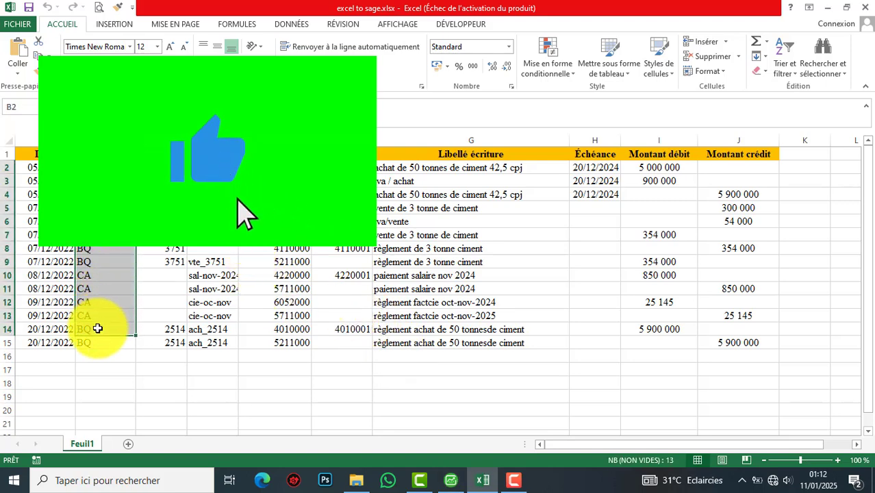
pyautogui.click(446, 480)
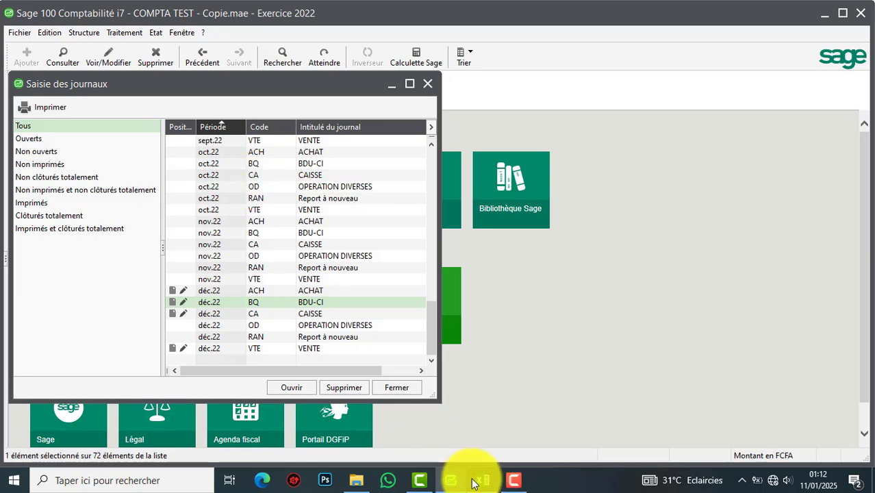
pyautogui.moveTo(483, 482)
pyautogui.click(480, 428)
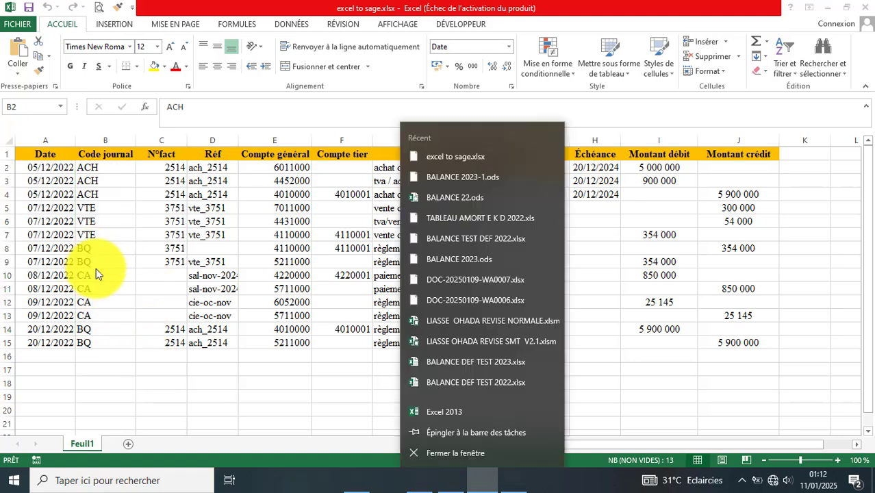
pyautogui.click(275, 404)
pyautogui.click(289, 397)
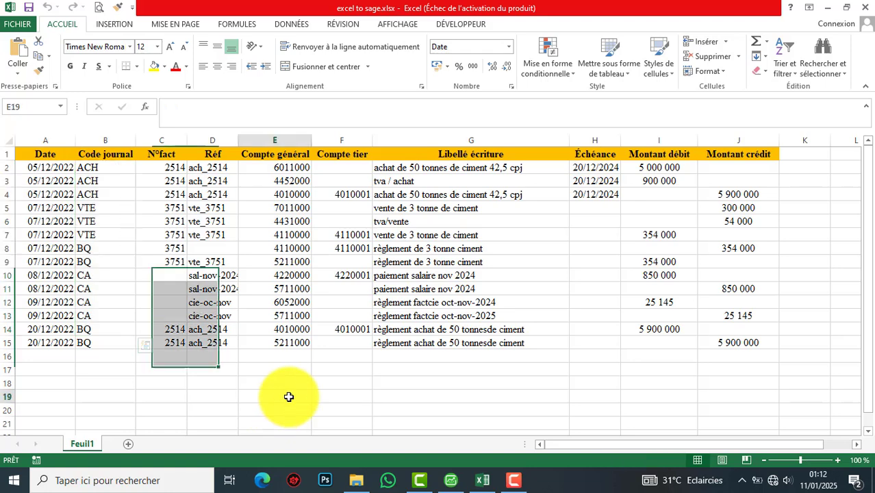